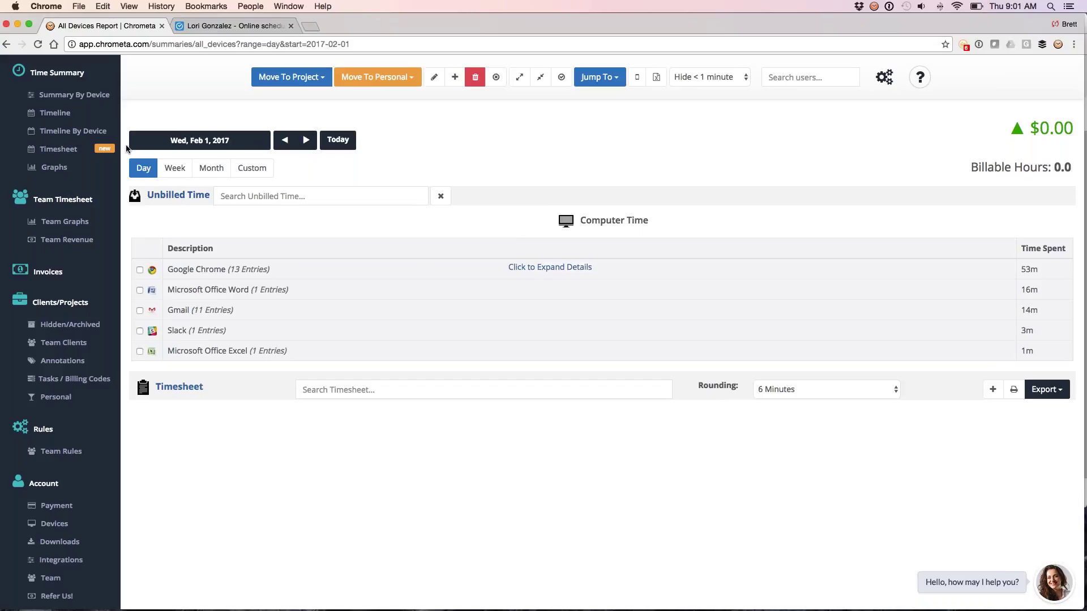
# Open the Timeline for Wed, Feb 1, 2017 and examine the recorded activities with their start and end times.
pyautogui.click(63, 115)
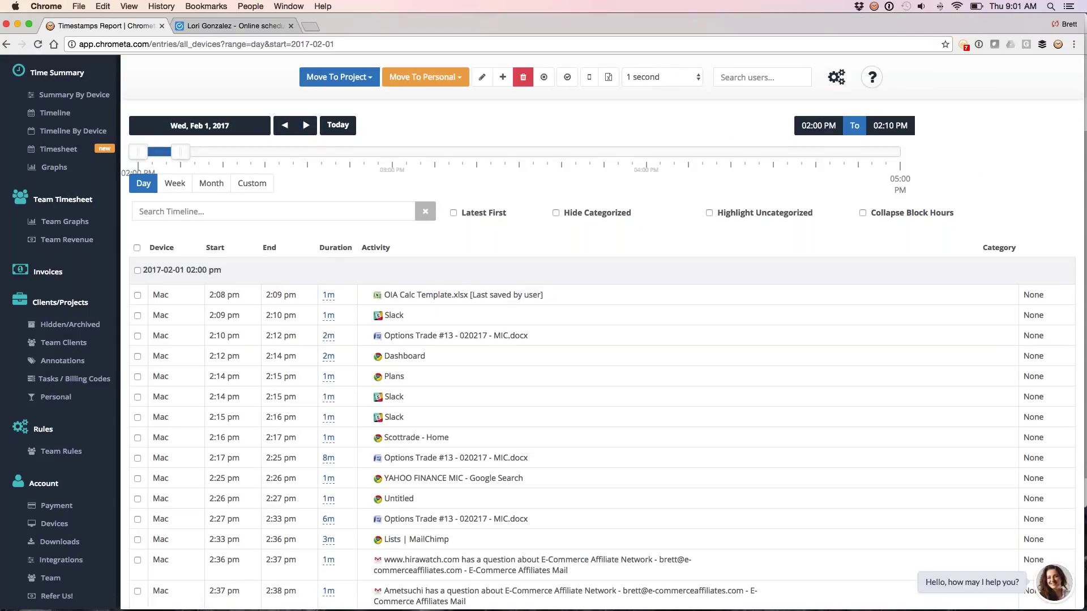
pyautogui.scroll(-1, 103, 354)
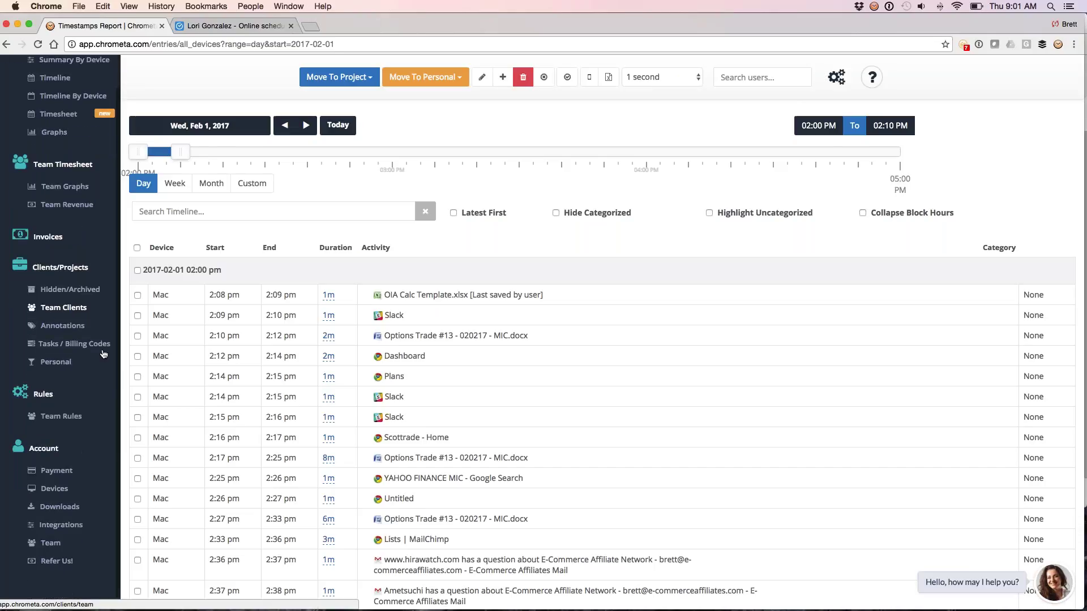
pyautogui.scroll(-5, 283, 371)
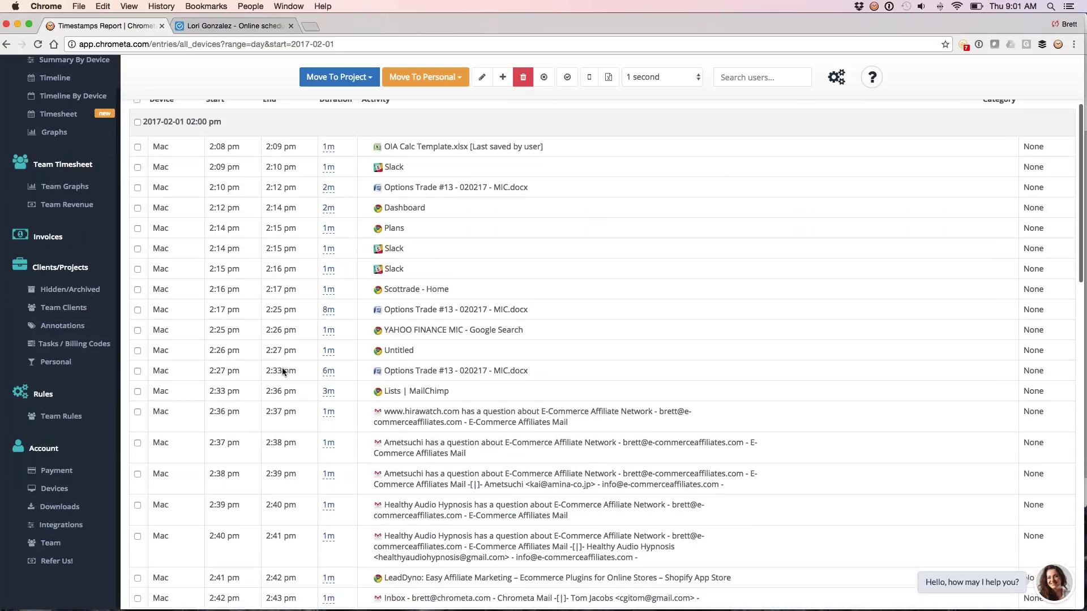
pyautogui.scroll(-1, 283, 372)
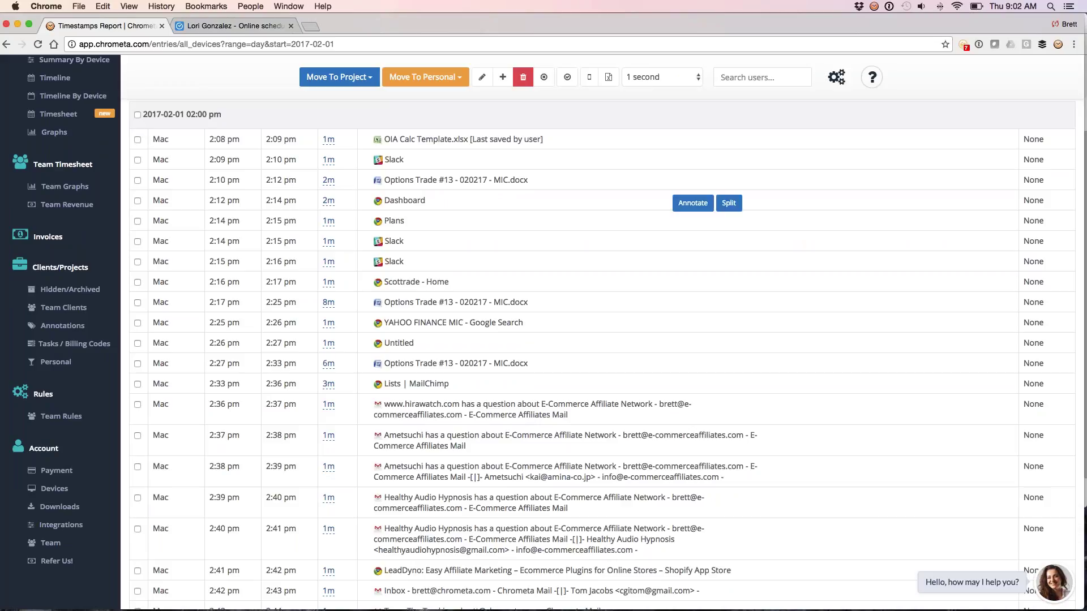
pyautogui.moveTo(453, 179)
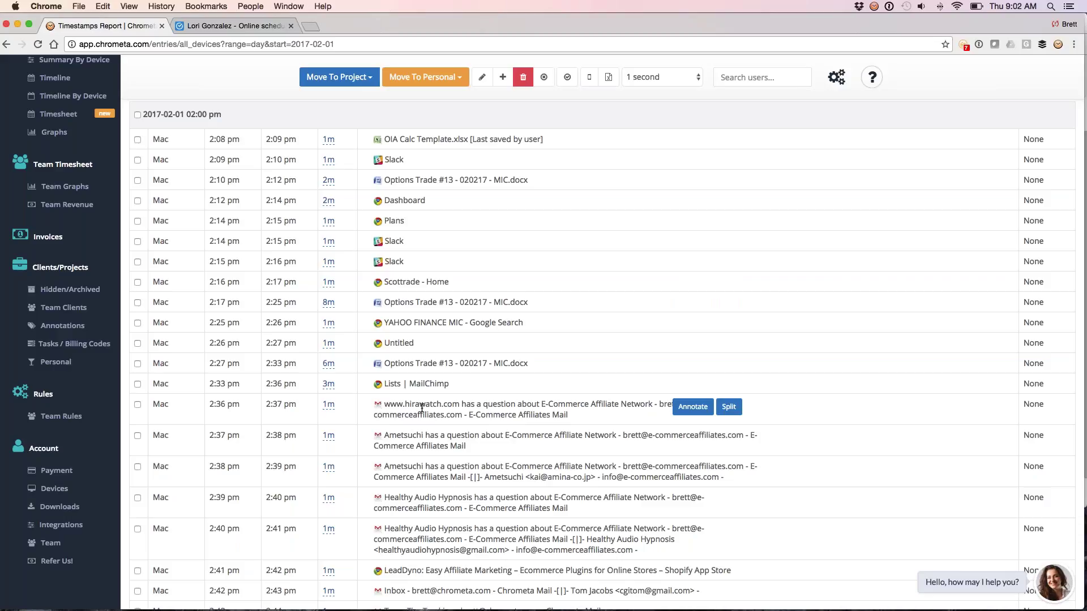
# Show the Chrometa desktop tracker's options, and look through the 2:00 pm and 3:00 pm timeline entries.
pyautogui.click(874, 7)
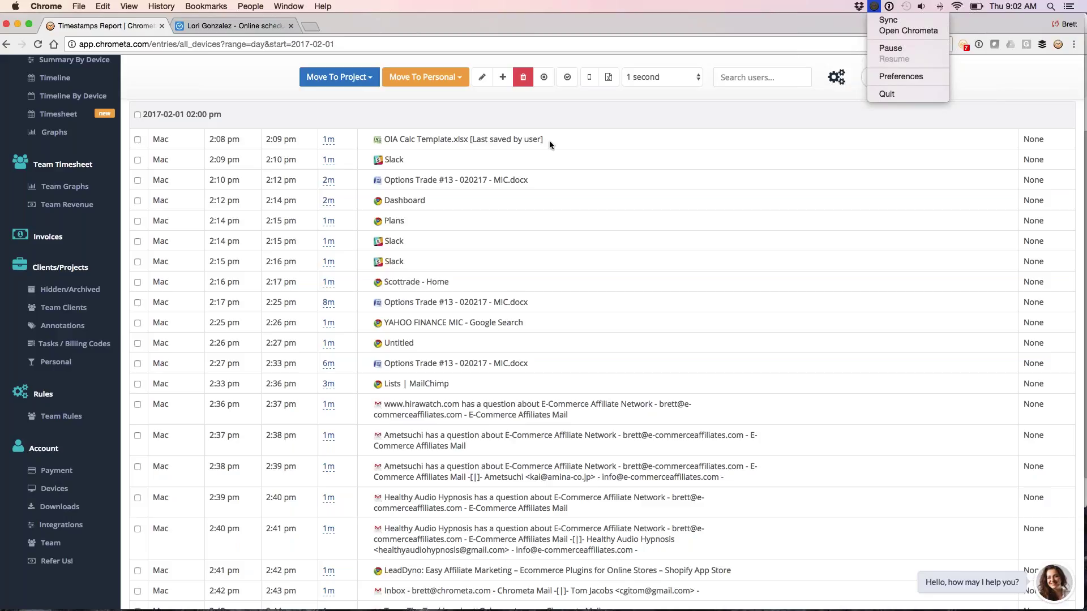
pyautogui.scroll(-1, 506, 144)
pyautogui.scroll(-1, 505, 140)
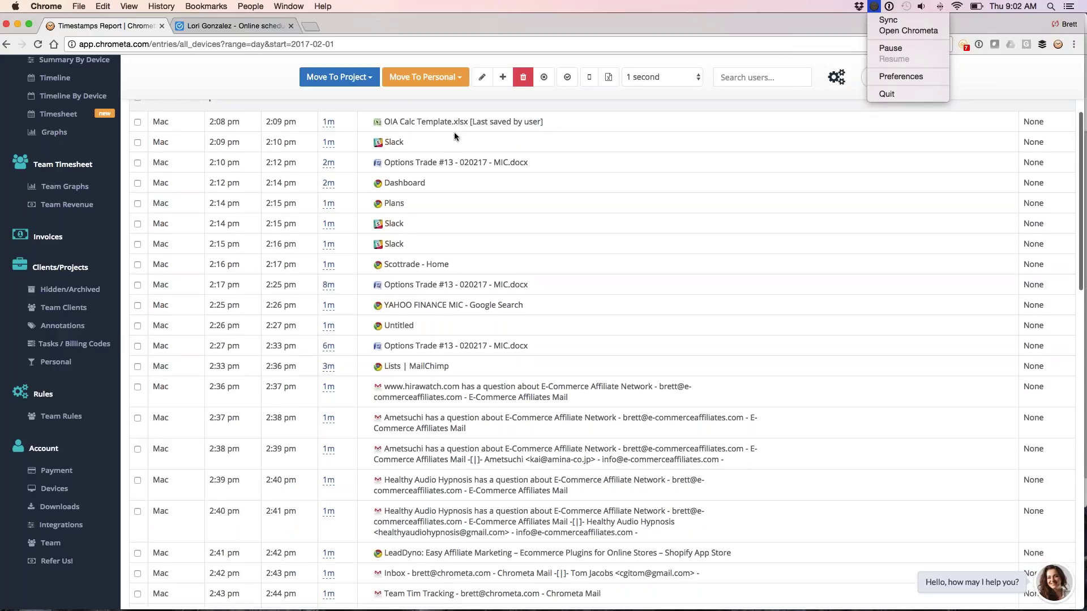
pyautogui.scroll(1, 454, 131)
pyautogui.scroll(-3, 473, 215)
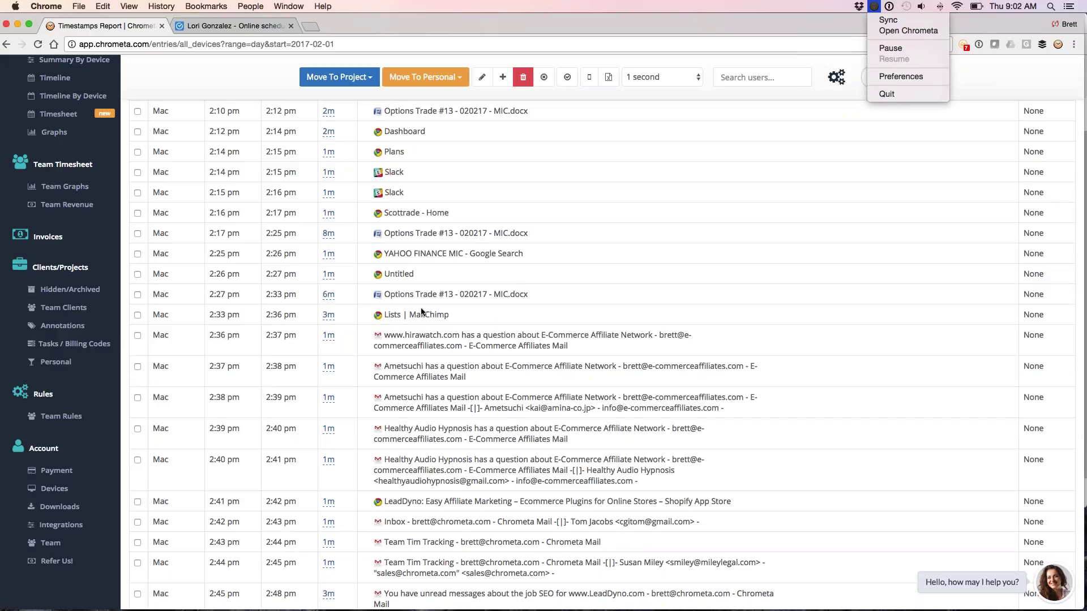
pyautogui.scroll(-1, 440, 449)
pyautogui.scroll(-10, 440, 449)
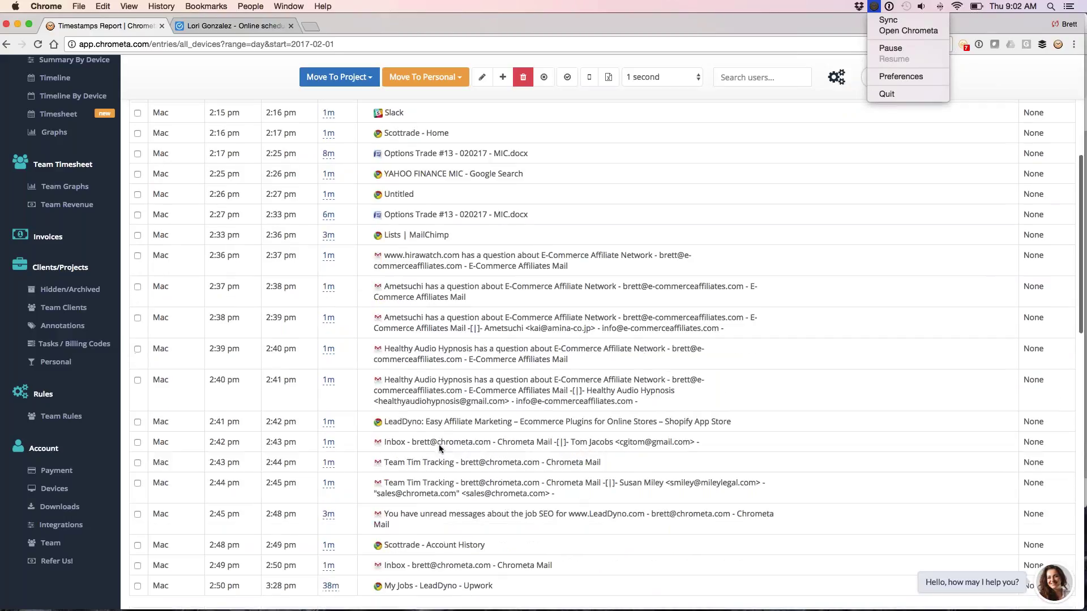
pyautogui.click(428, 133)
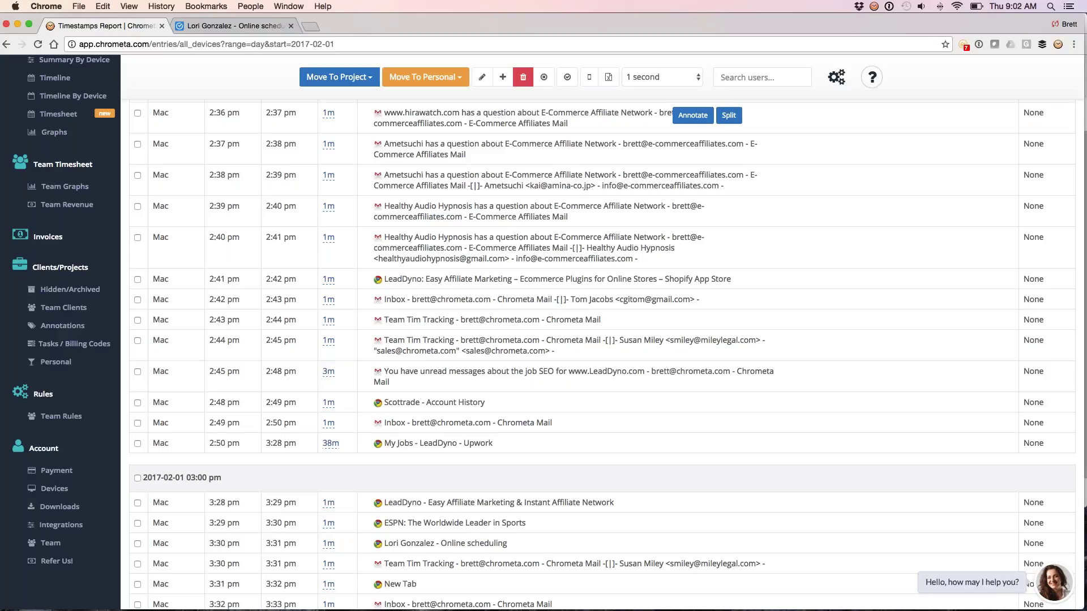
pyautogui.scroll(1, 623, 215)
pyautogui.scroll(5, 622, 215)
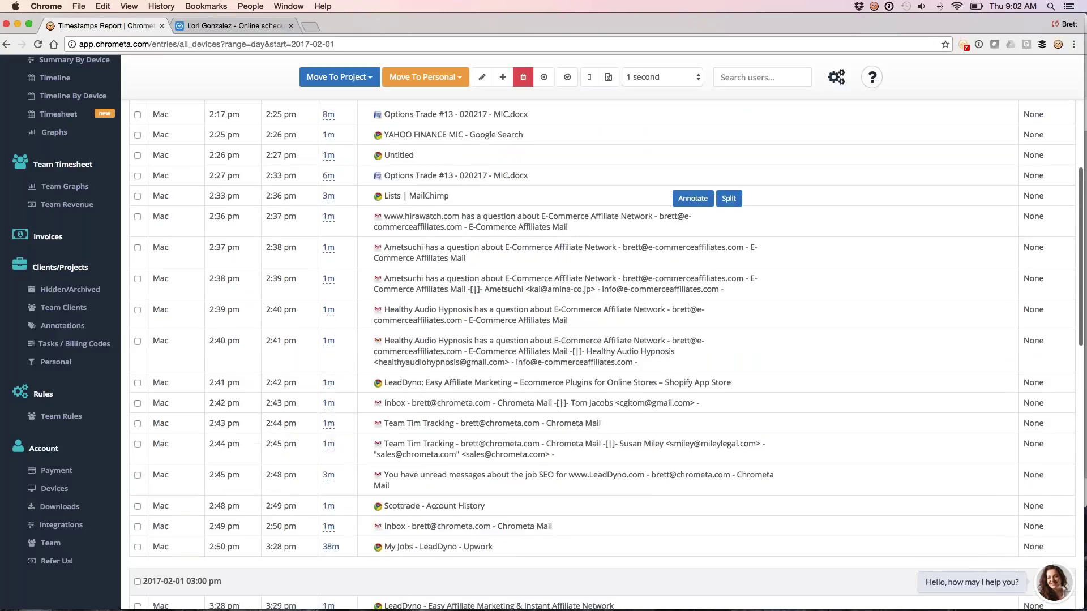
pyautogui.scroll(10, 171, 147)
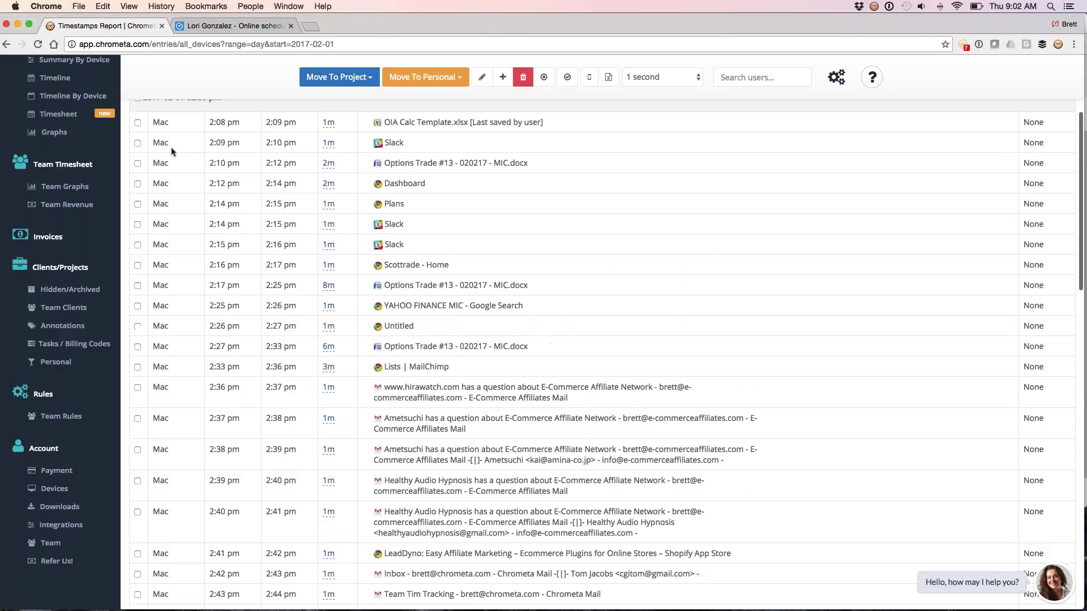
# In the Summary By Device report, expand the Gmail group and delete its 16h 28m Inbox entry.
pyautogui.click(74, 60)
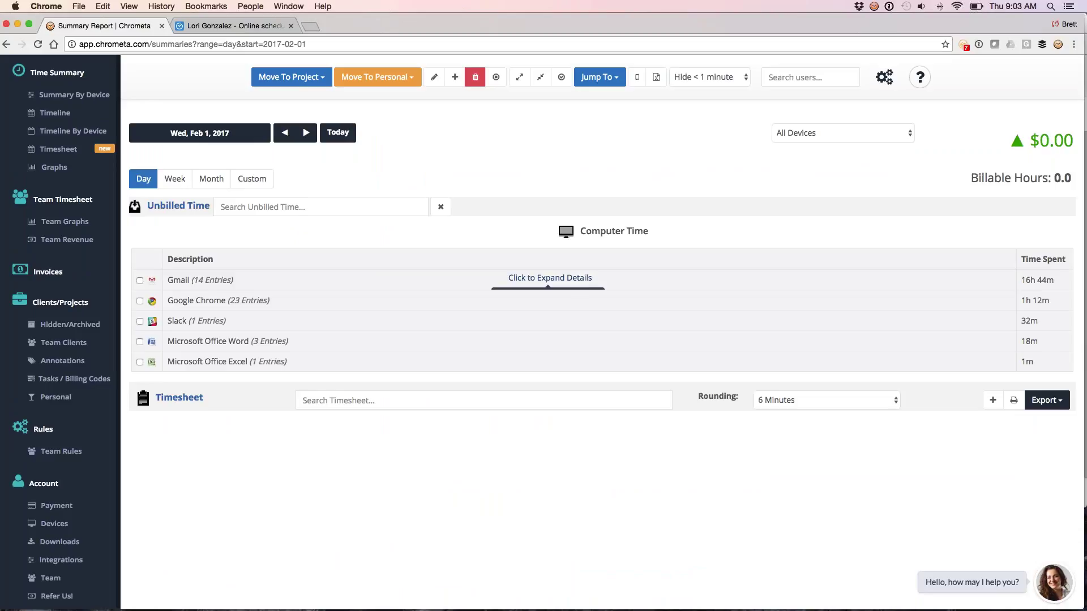
pyautogui.click(550, 280)
pyautogui.click(140, 301)
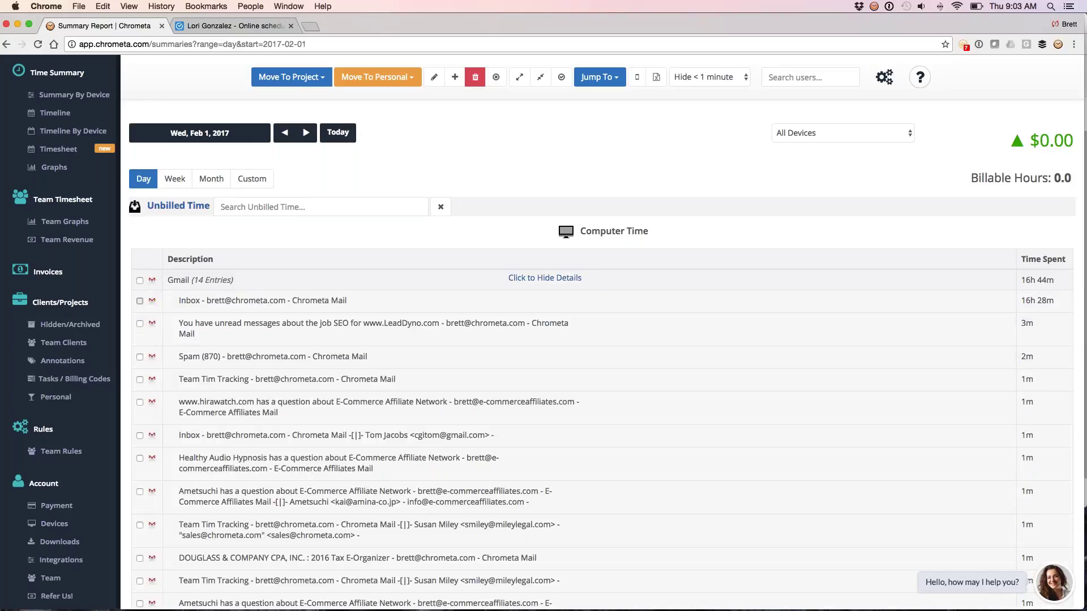
pyautogui.click(475, 77)
pyautogui.click(565, 395)
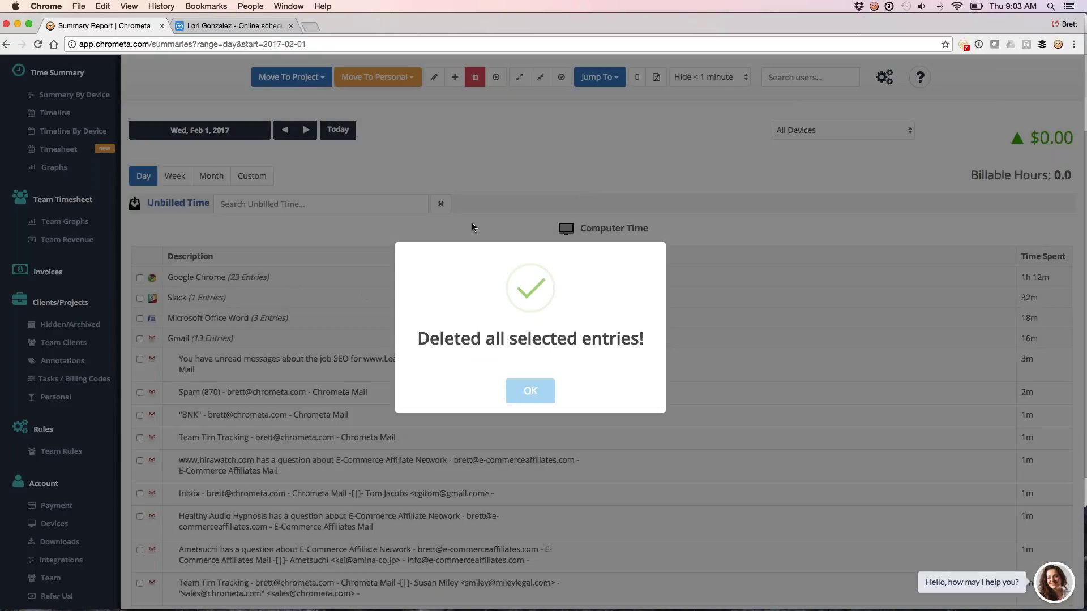
pyautogui.press('Return')
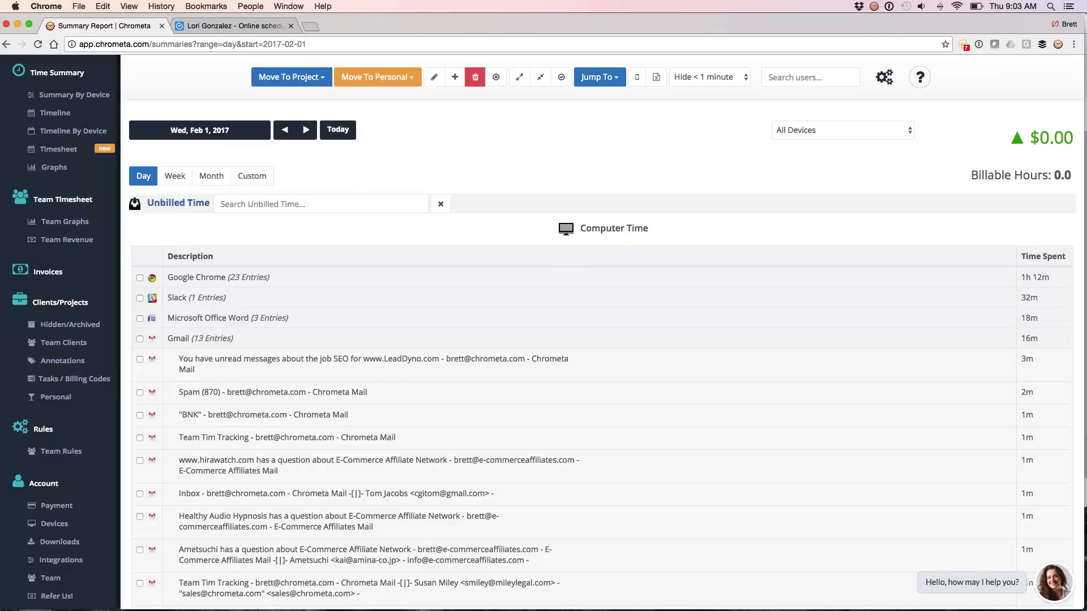
# Look through the remaining Gmail entries in the unbilled computer time and collapse the group.
pyautogui.scroll(-2, 641, 359)
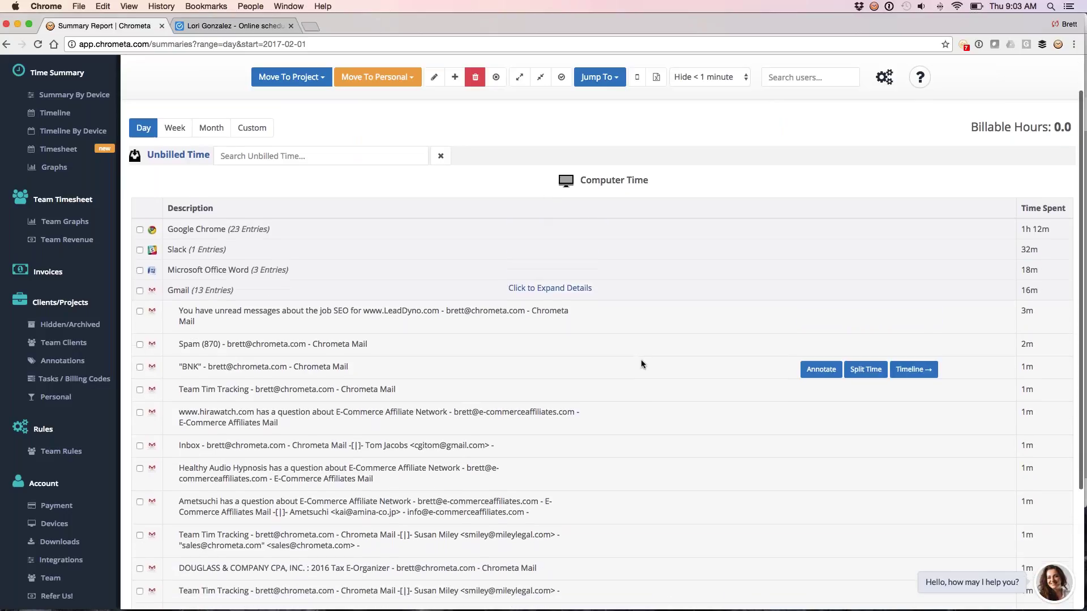
pyautogui.scroll(-5, 641, 364)
pyautogui.scroll(5, 637, 354)
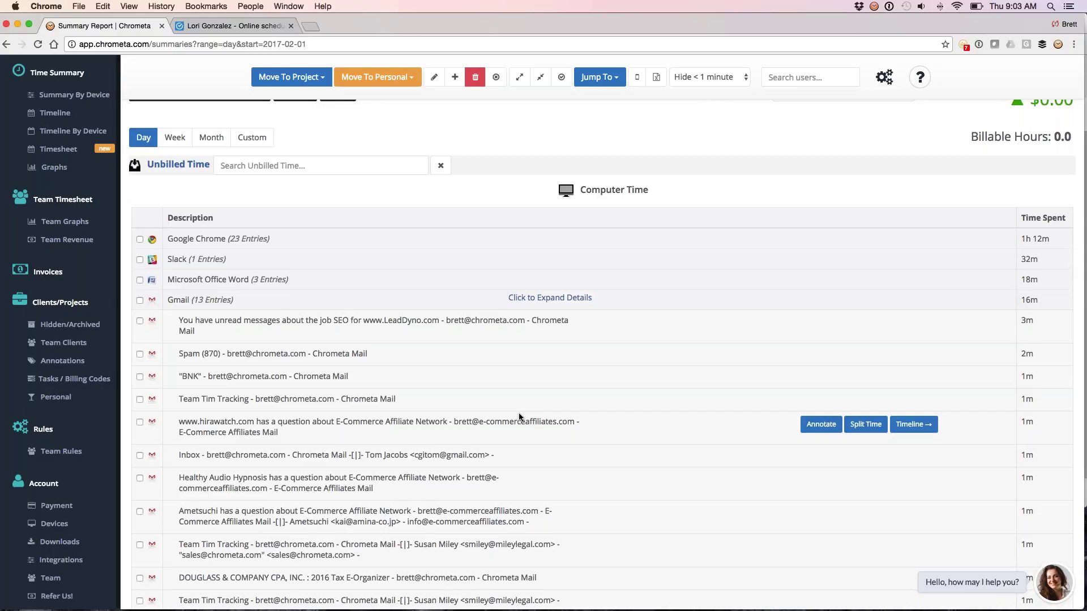
pyautogui.scroll(-5, 518, 414)
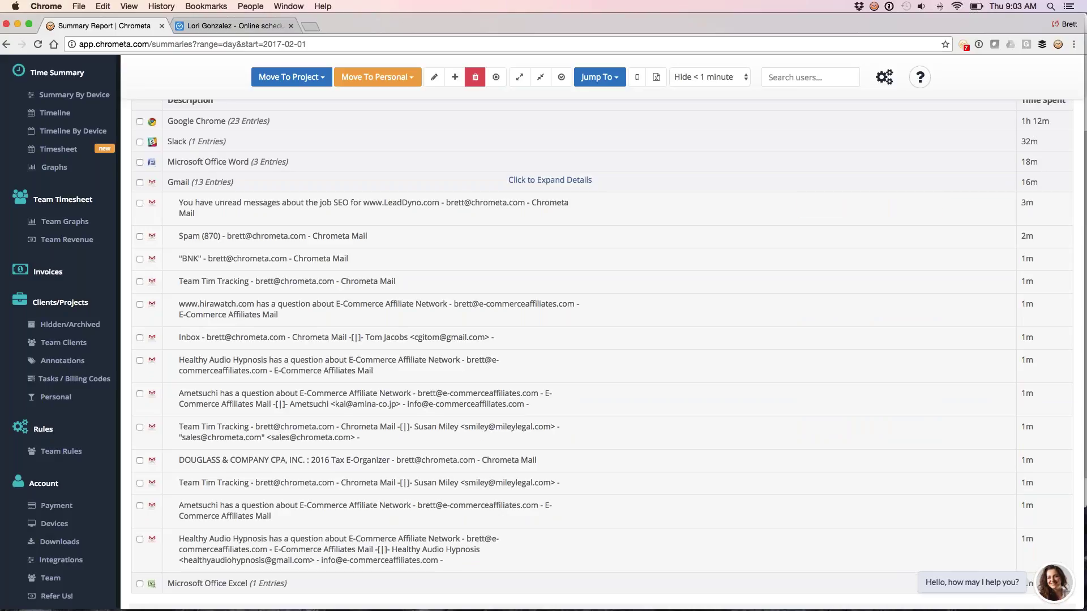
pyautogui.scroll(1, 602, 340)
pyautogui.scroll(2, 550, 187)
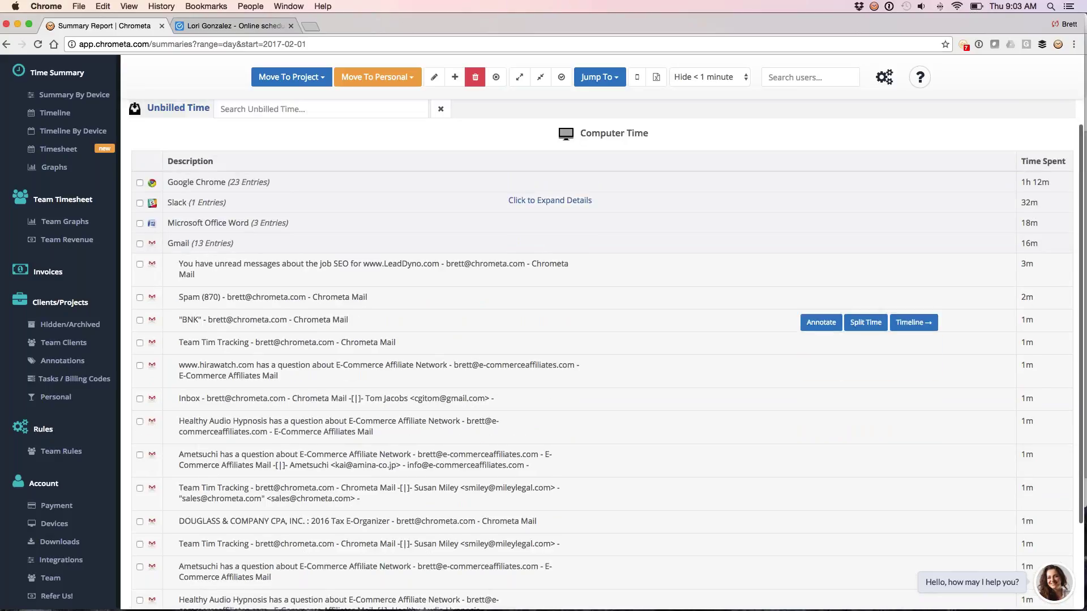
pyautogui.click(550, 239)
# Expand the Microsoft Office Word and Microsoft Office Excel groups to view the individual documents.
pyautogui.click(544, 222)
pyautogui.moveTo(349, 261)
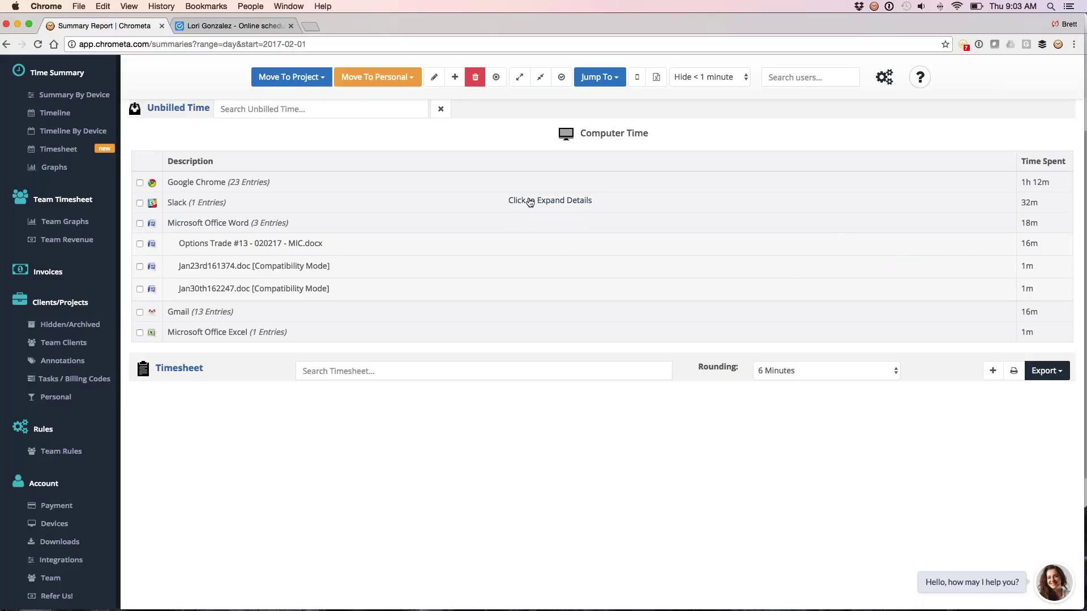
pyautogui.click(498, 337)
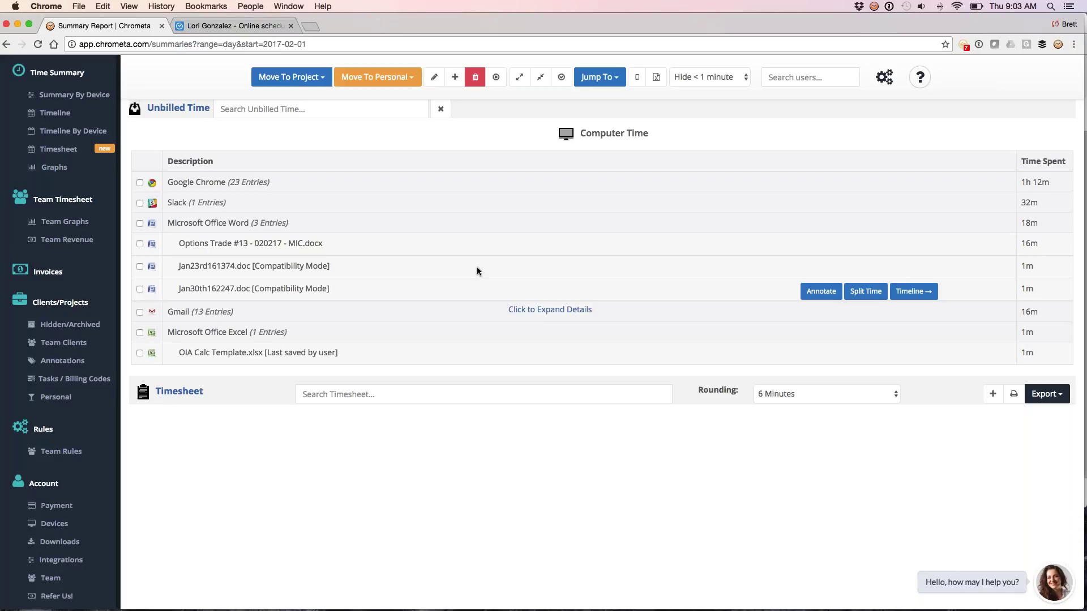
# Move the Options Trade #13 - 020217 - MIC.docx entry to Hidden Yields, annotated with the suggested "Preparing another doc for" followed by the contact's full name.
pyautogui.click(140, 245)
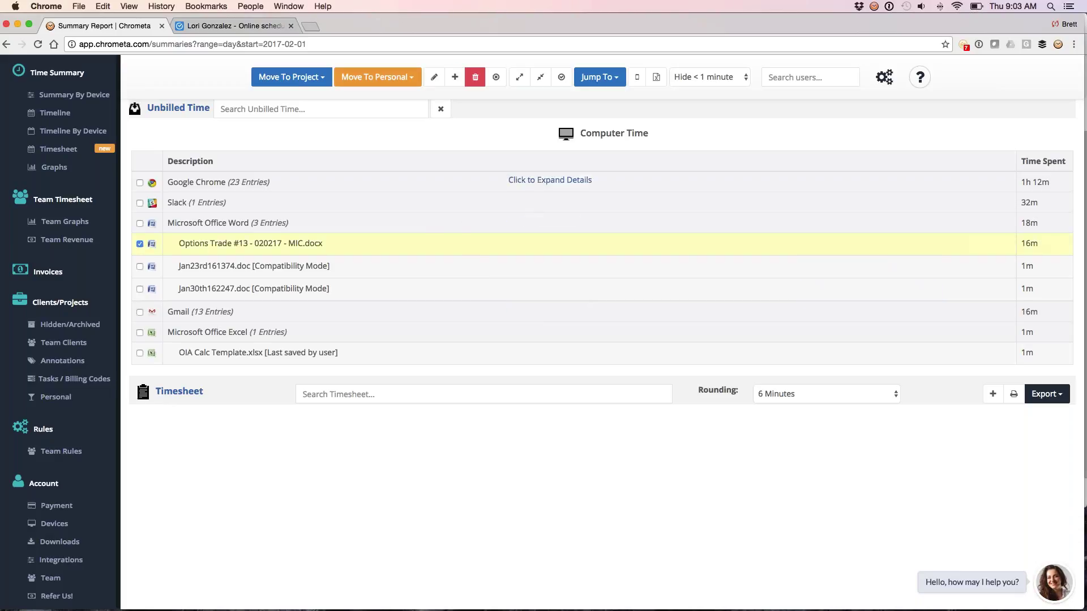
pyautogui.click(317, 78)
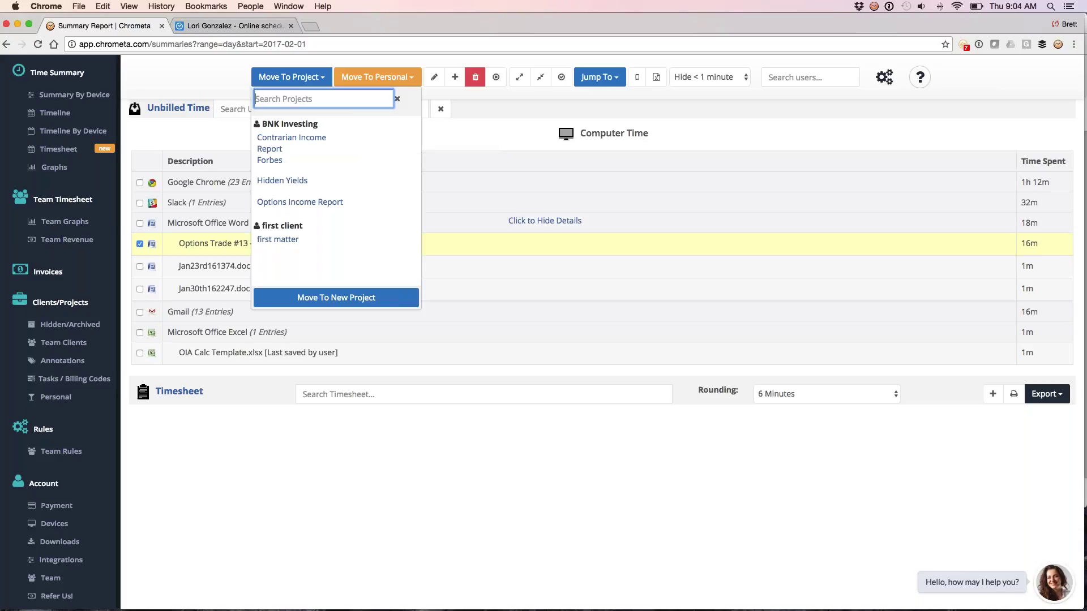
pyautogui.write('hi')
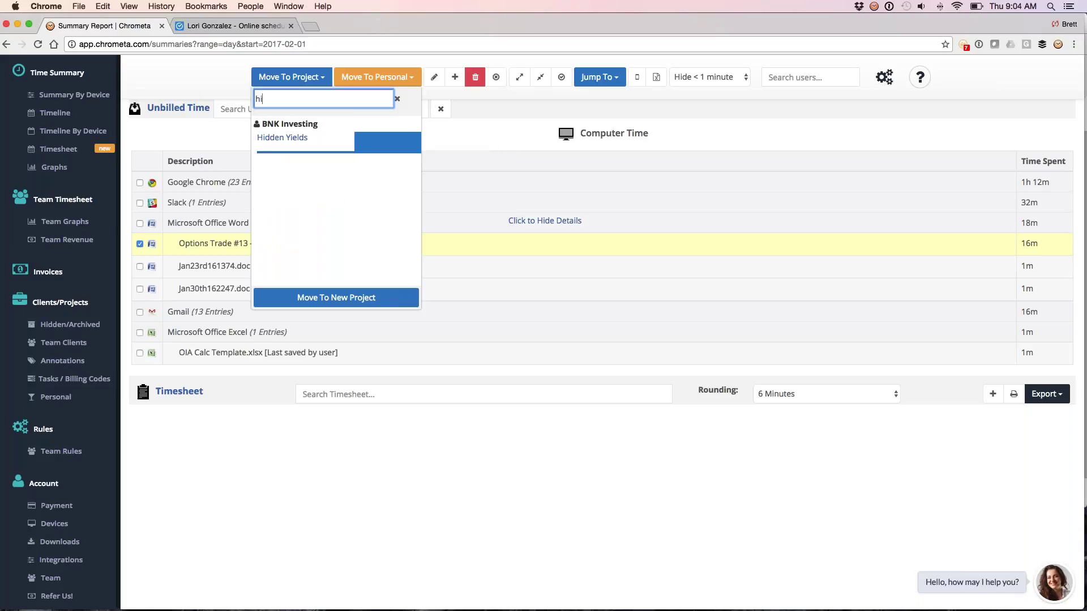
pyautogui.moveTo(373, 146)
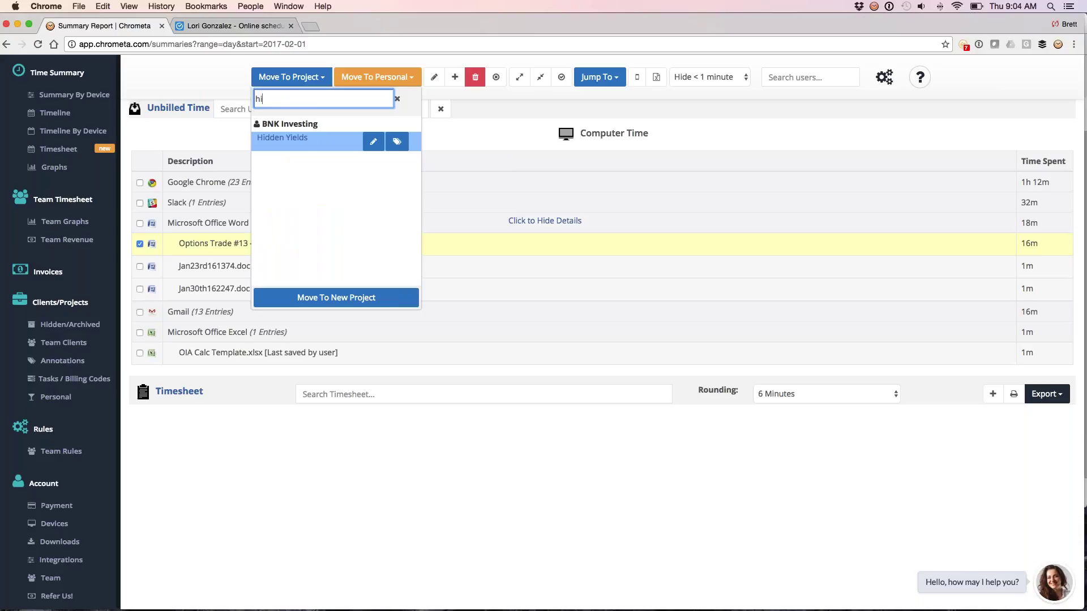
pyautogui.click(372, 143)
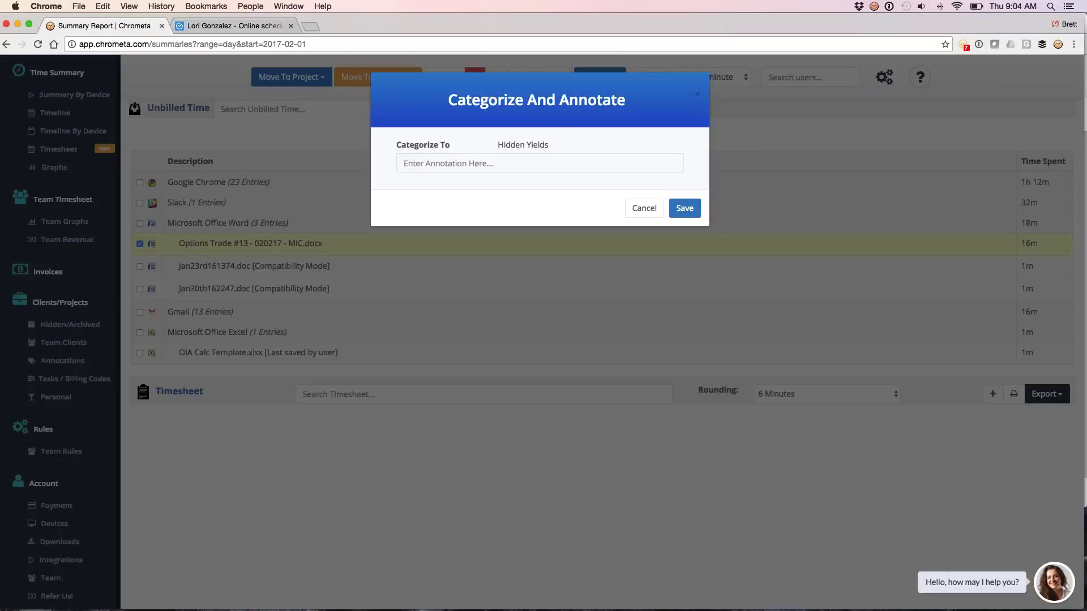
pyautogui.click(437, 162)
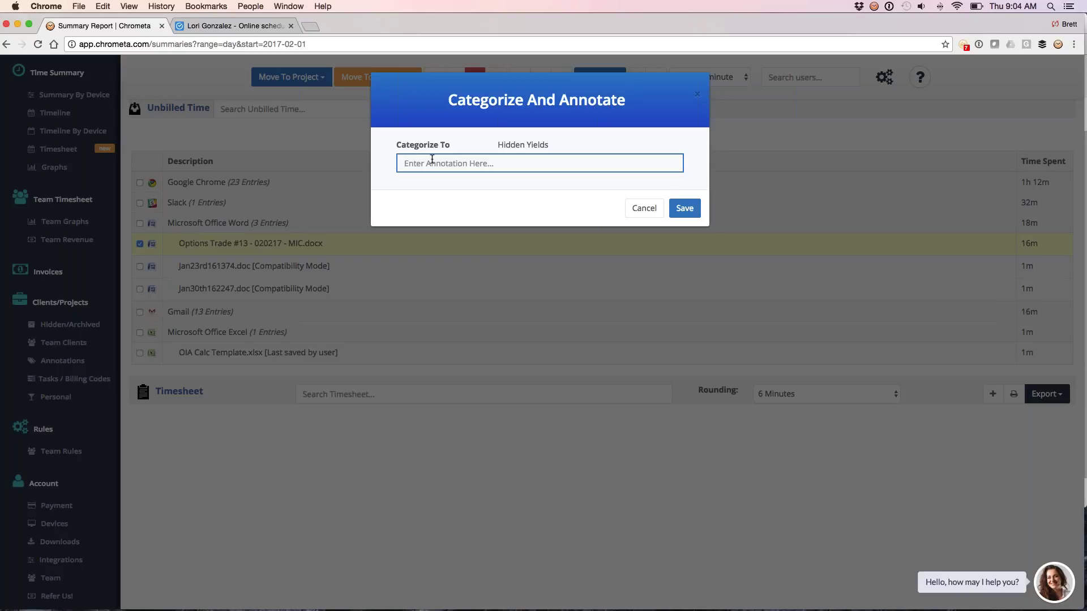
pyautogui.write('k')
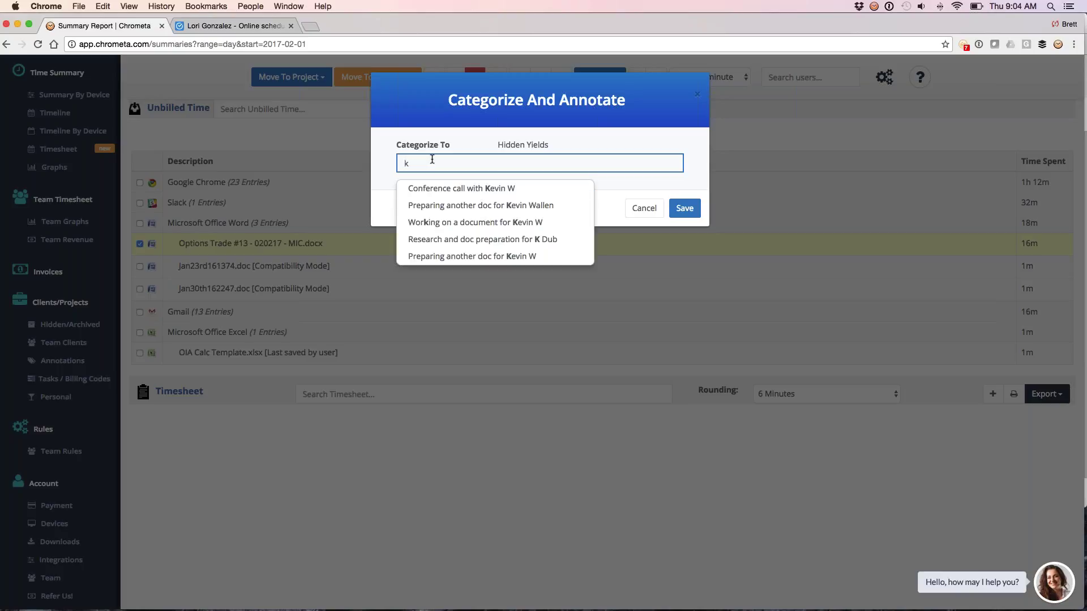
pyautogui.press('Down')
pyautogui.press('Down')
pyautogui.press('Return')
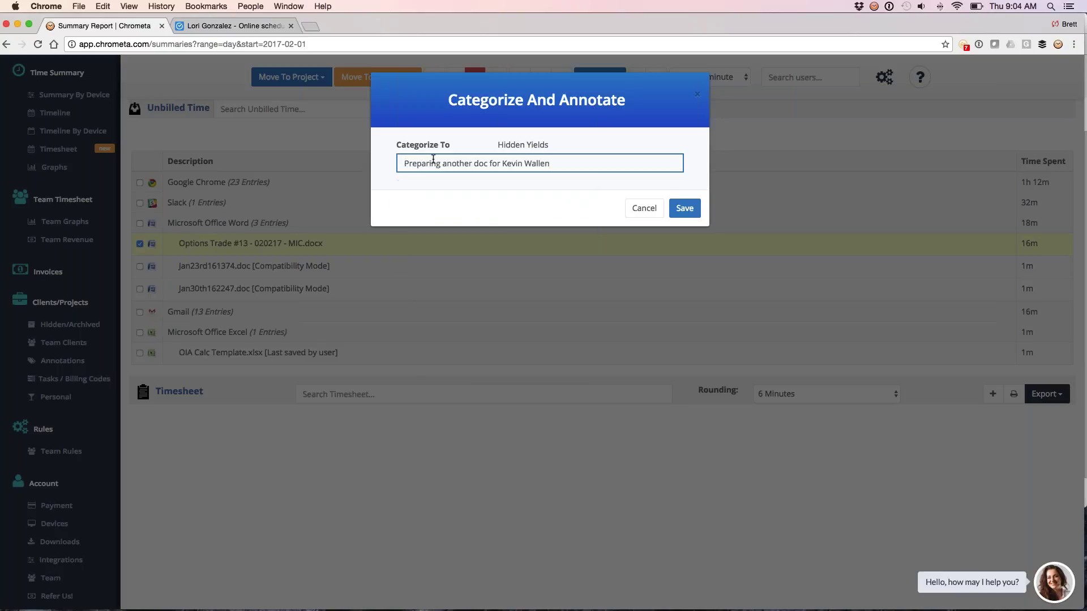
pyautogui.click(688, 209)
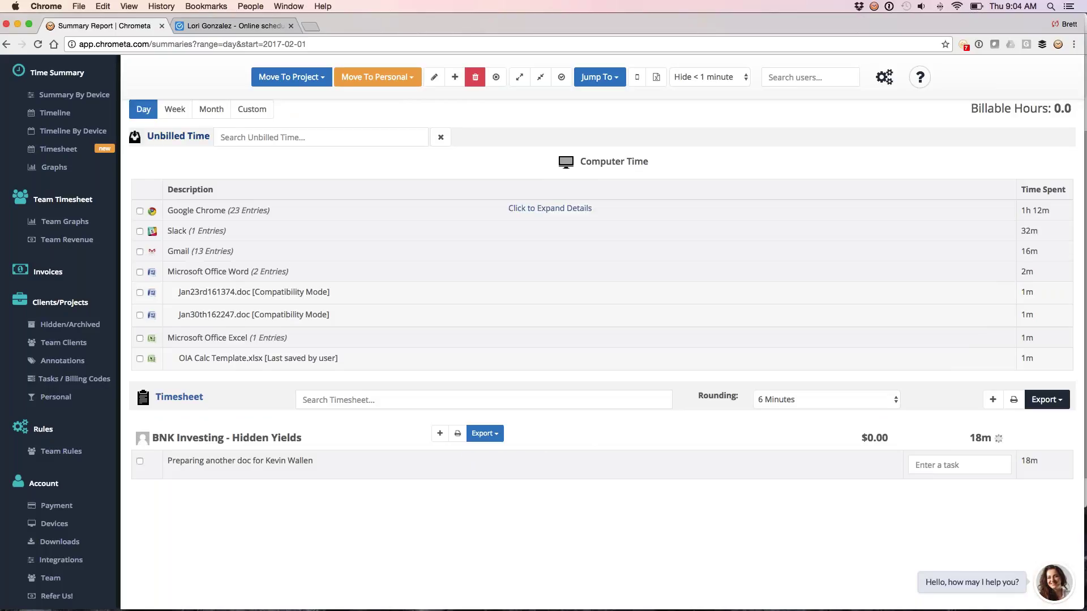
# Collapse the Unbilled Time section and inspect the timesheet's rounding options and the Hidden Yields entry's details.
pyautogui.click(179, 137)
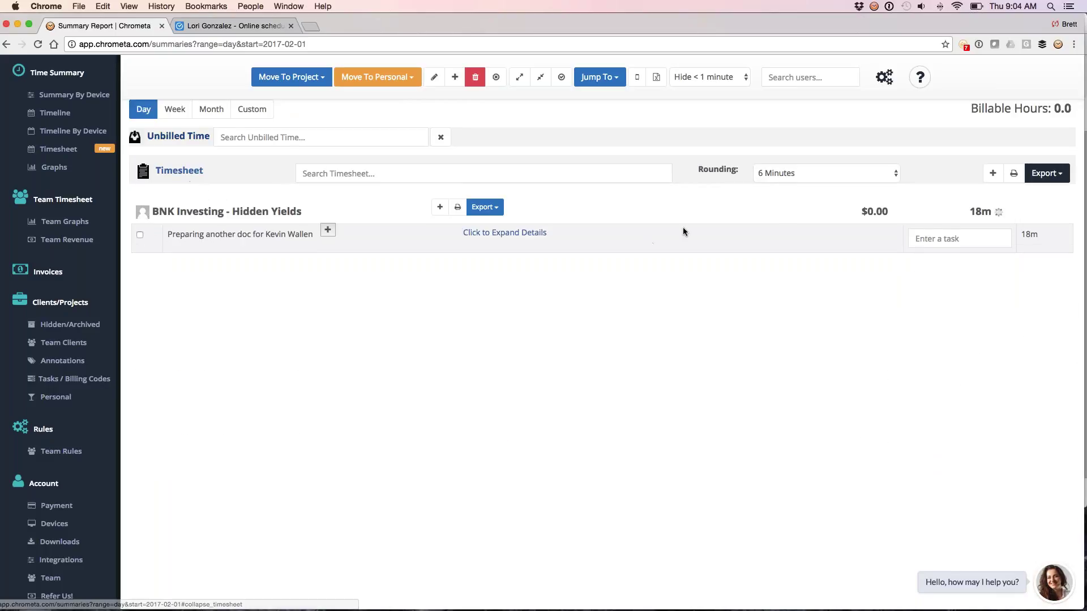
pyautogui.click(802, 172)
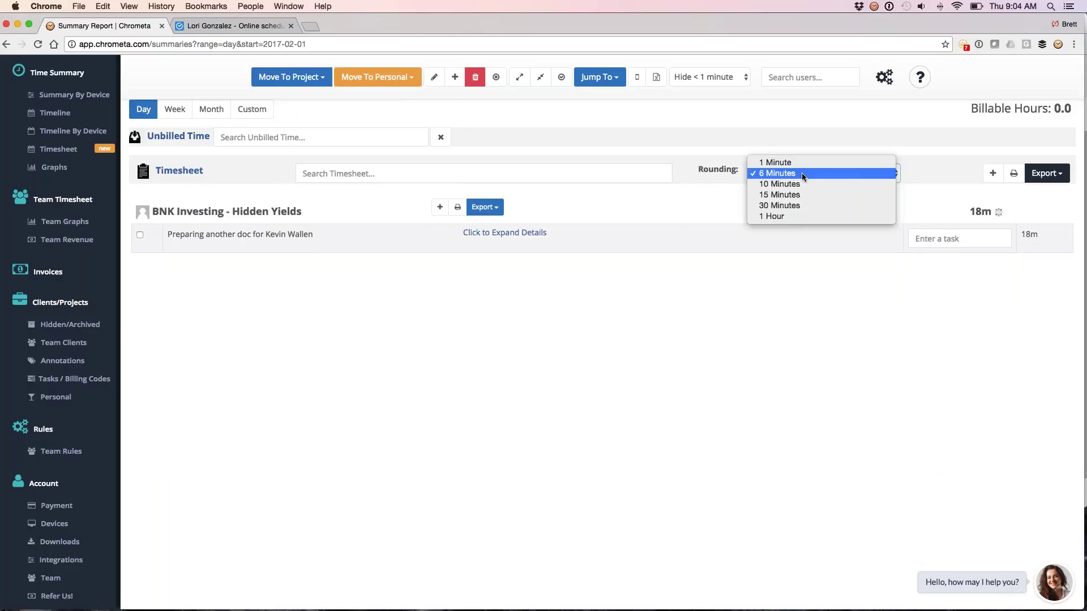
pyautogui.click(802, 172)
pyautogui.click(802, 172)
pyautogui.click(801, 172)
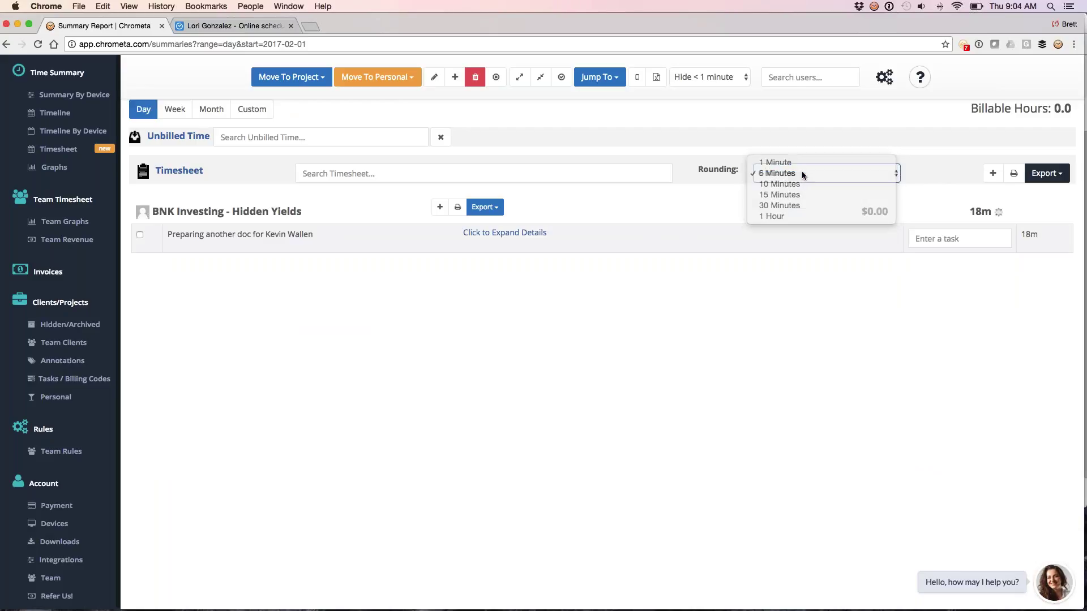
pyautogui.click(808, 230)
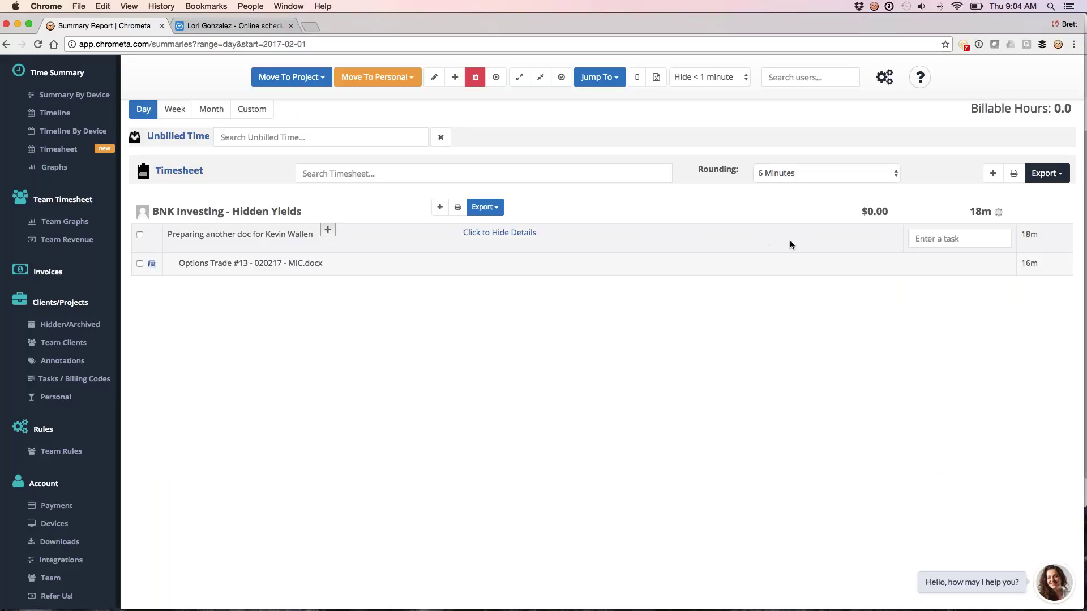
# Inspect the Hidden Yields entry's rounded time and its underlying document details, leaving the details collapsed.
pyautogui.click(790, 244)
pyautogui.doubleClick(1029, 235)
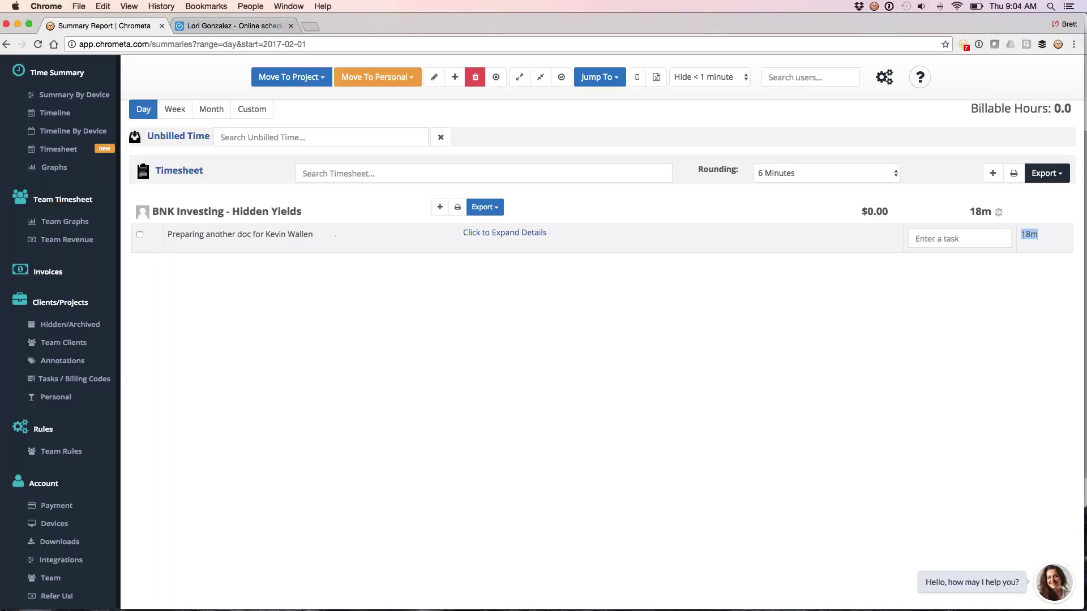
pyautogui.click(1026, 193)
pyautogui.click(518, 238)
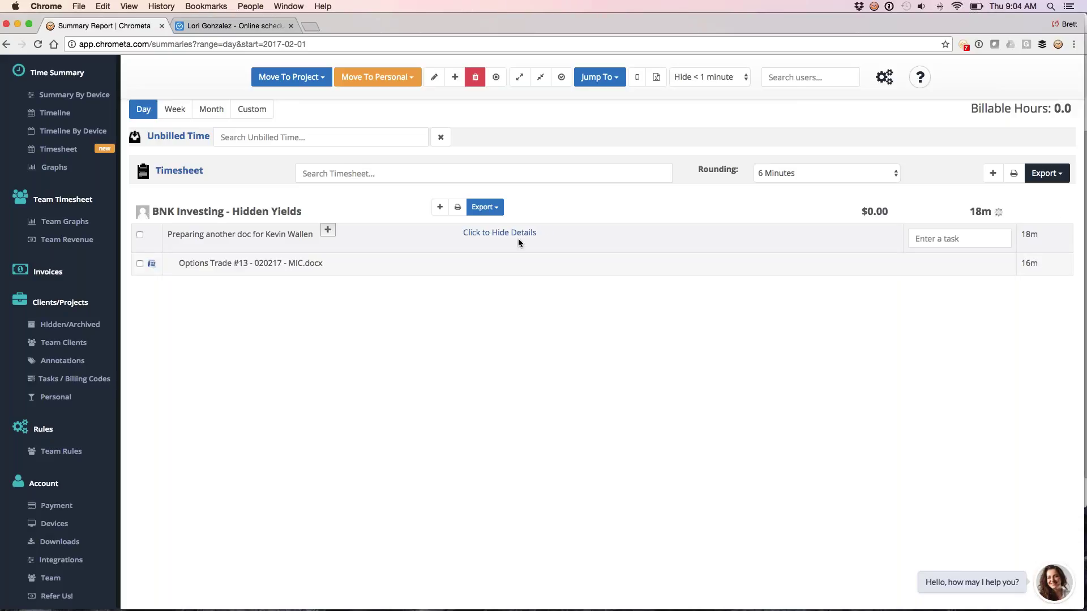
pyautogui.click(518, 239)
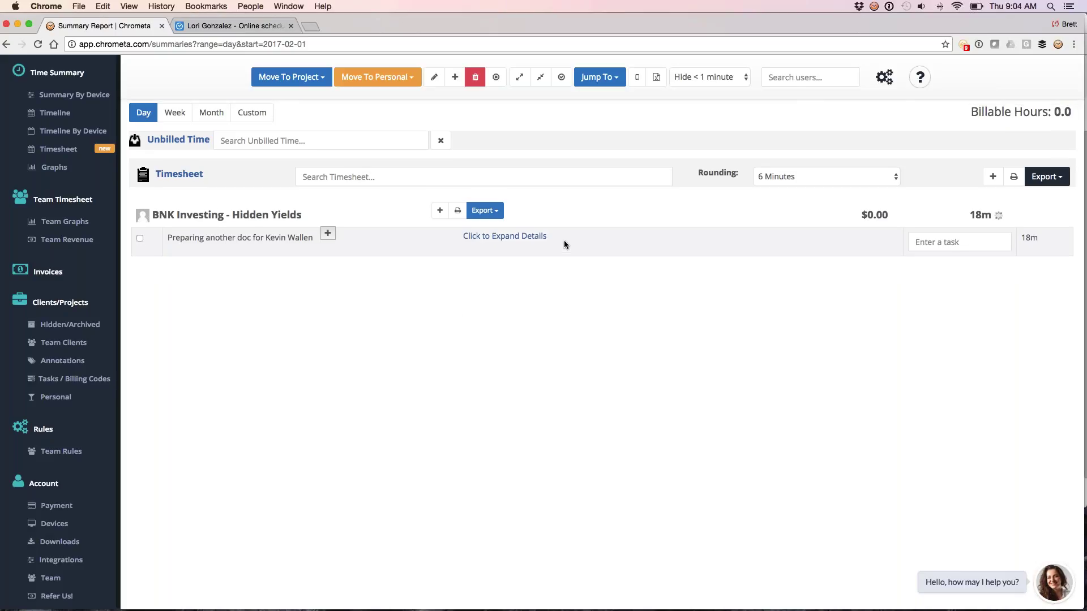
# Reopen the Unbilled Time section and expand the Gmail group to look through its individual email entries.
pyautogui.scroll(2, 564, 240)
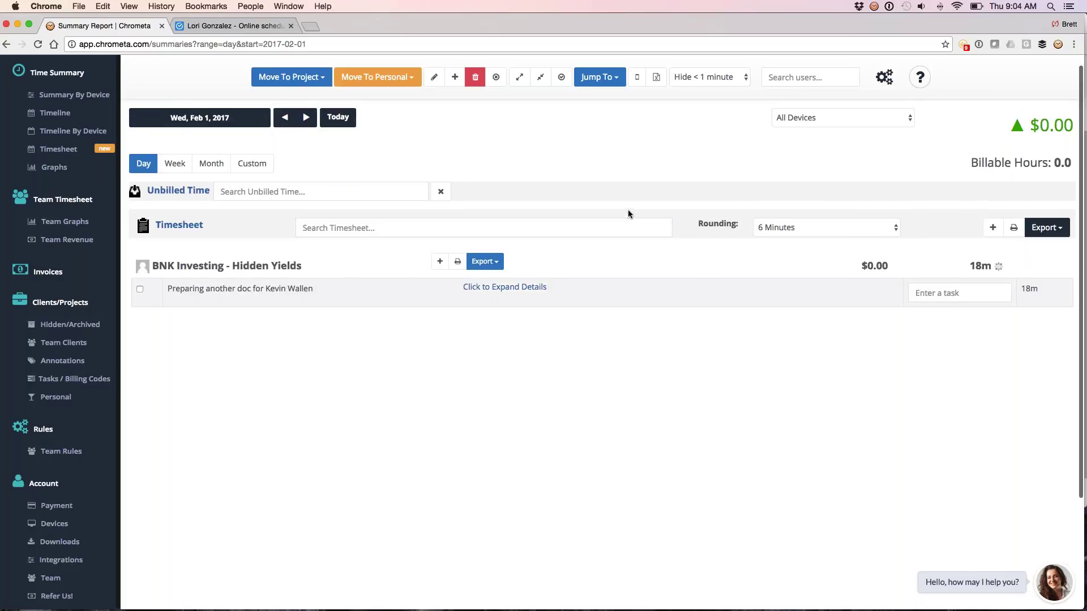
pyautogui.scroll(1, 629, 213)
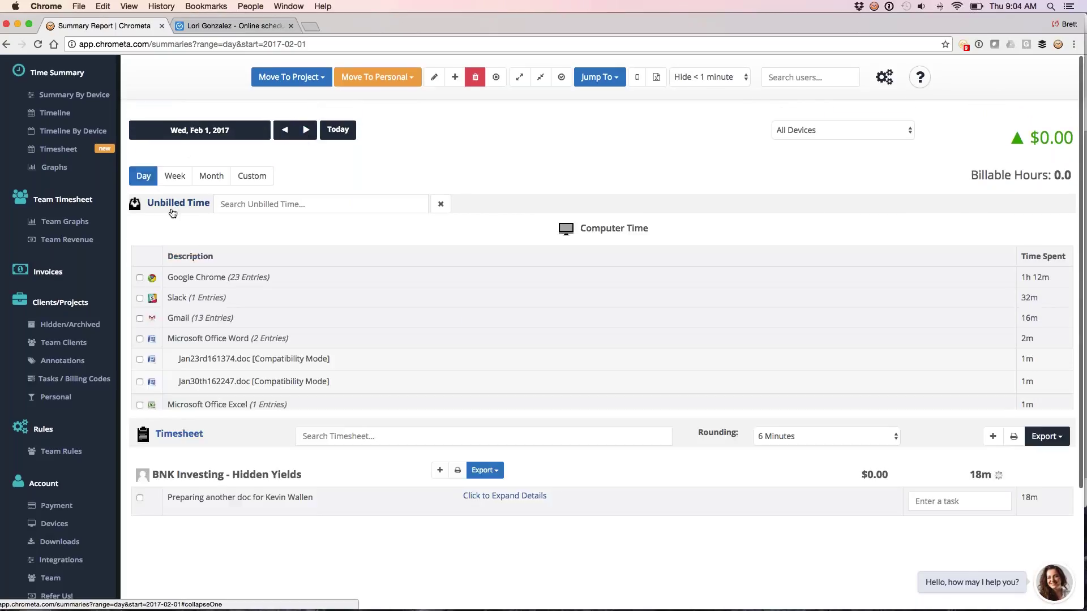
pyautogui.scroll(-1, 173, 213)
pyautogui.click(230, 307)
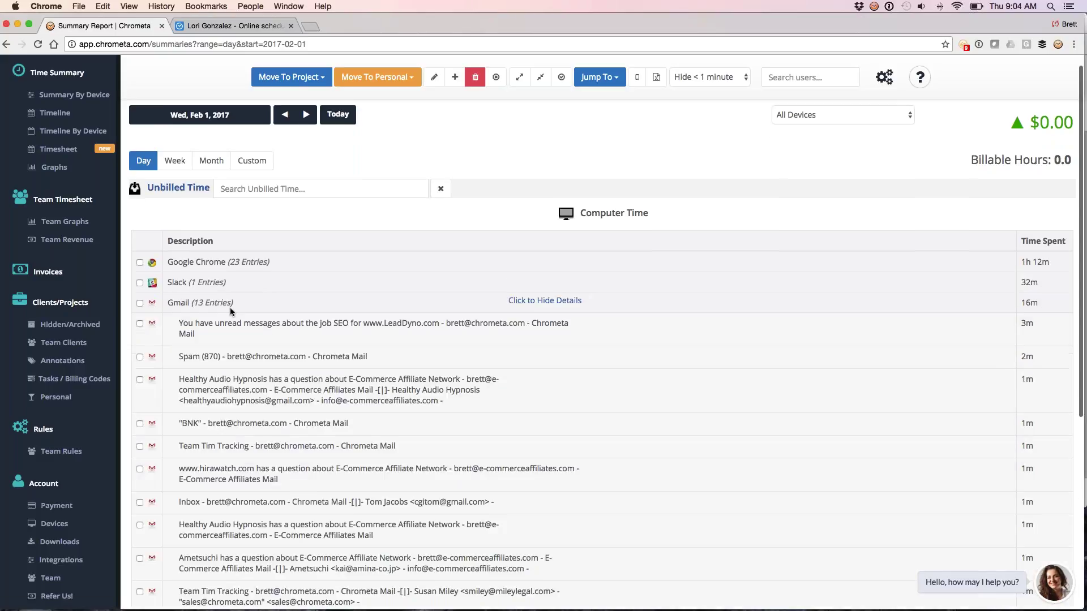
pyautogui.scroll(-2, 606, 337)
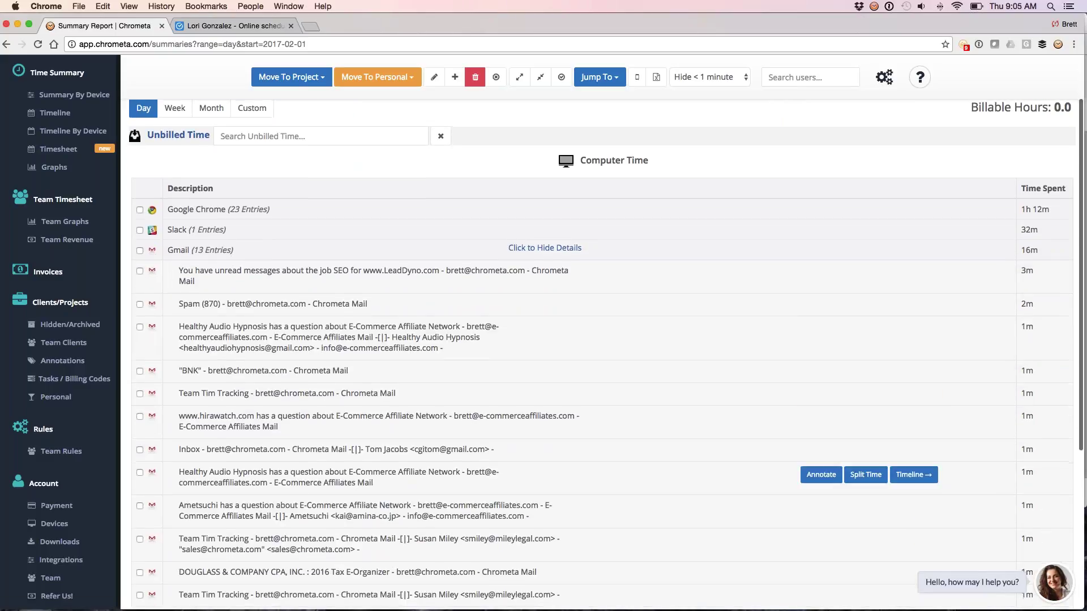
pyautogui.scroll(-1, 213, 436)
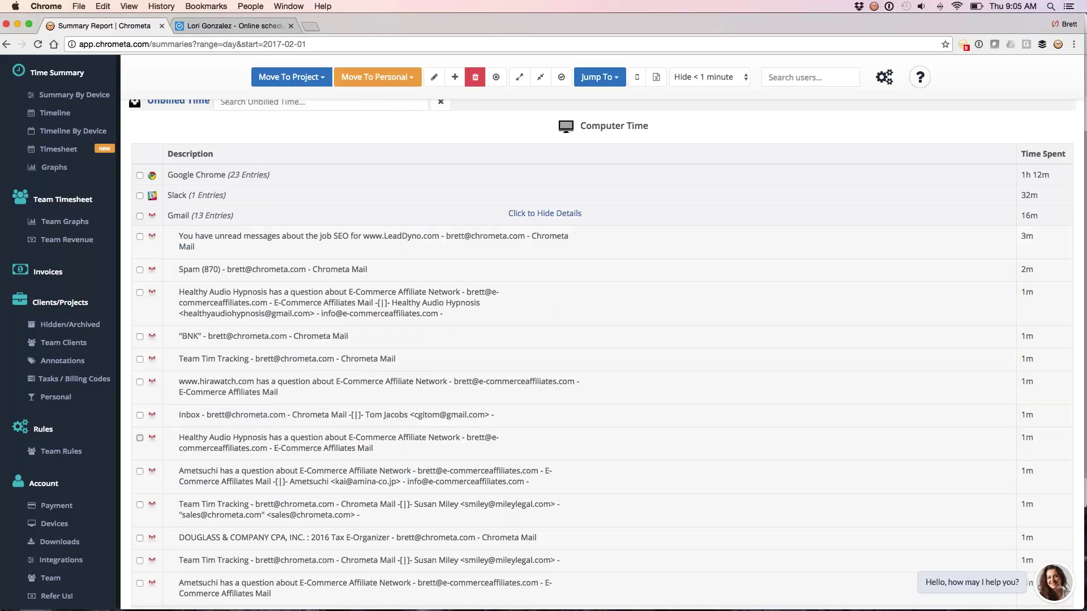
# Begin a categorization rule to Hidden Yields from the shorter Healthy Audio Hypnosis email entry, with the keyword cut down to "Healthy Audio Hypnosis".
pyautogui.click(140, 438)
pyautogui.click(289, 77)
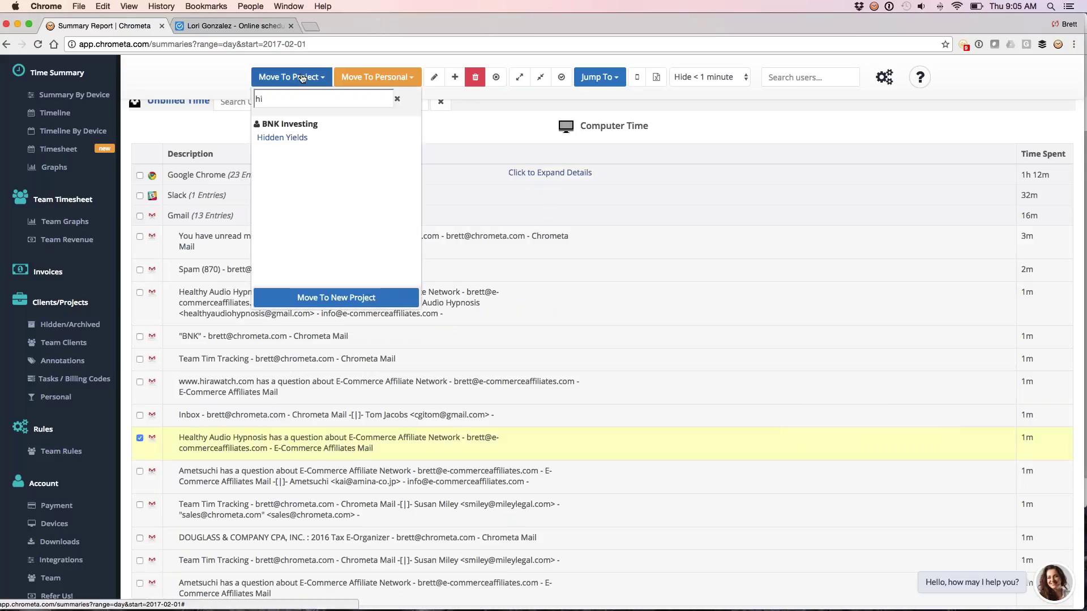
pyautogui.moveTo(301, 145)
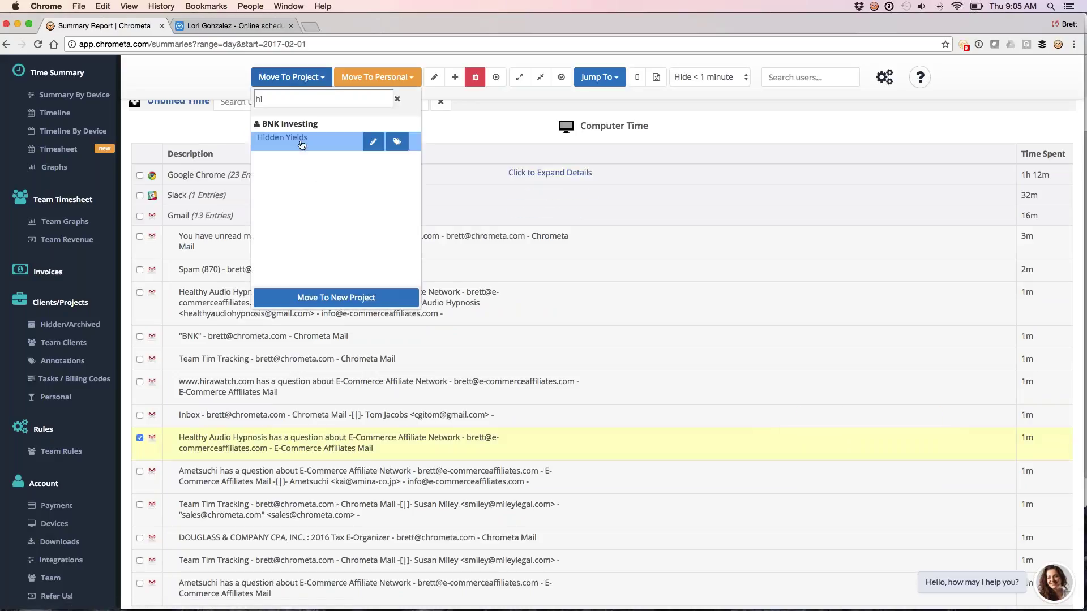
pyautogui.click(397, 142)
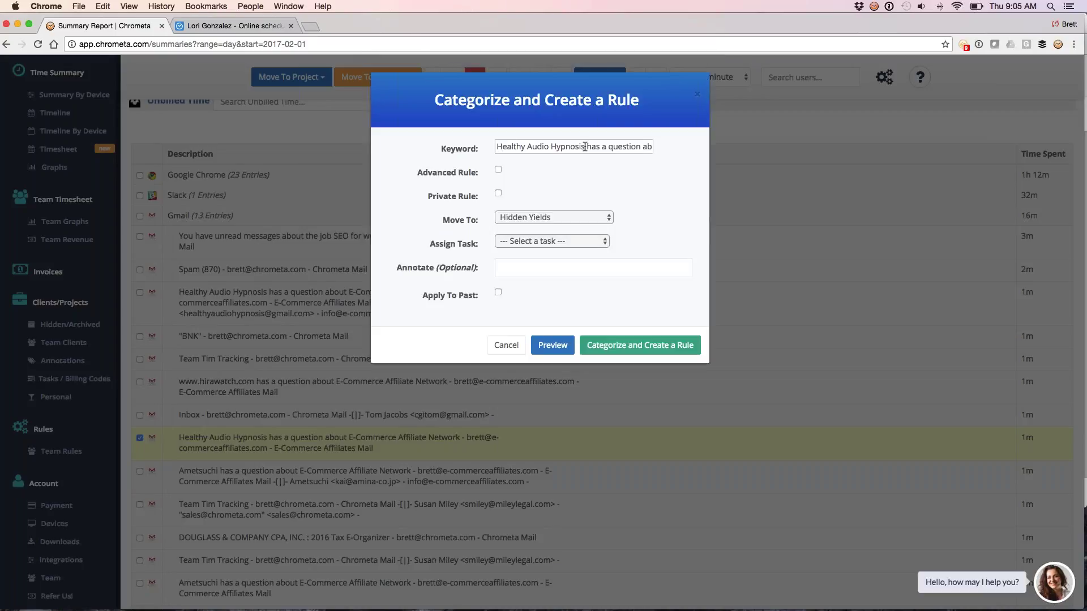
pyautogui.click(585, 147)
pyautogui.hotkey('shift', 'End')
pyautogui.press('BackSpace')
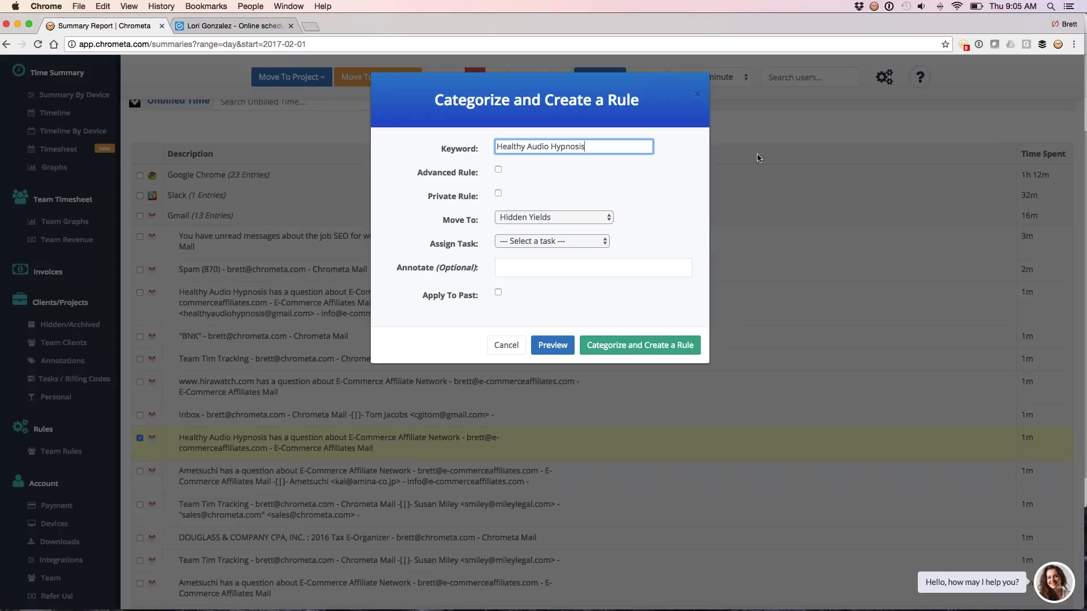
# Check the rule's project, task and apply-to-past options, preview its matching entries, and close the dialog without creating the rule.
pyautogui.click(691, 184)
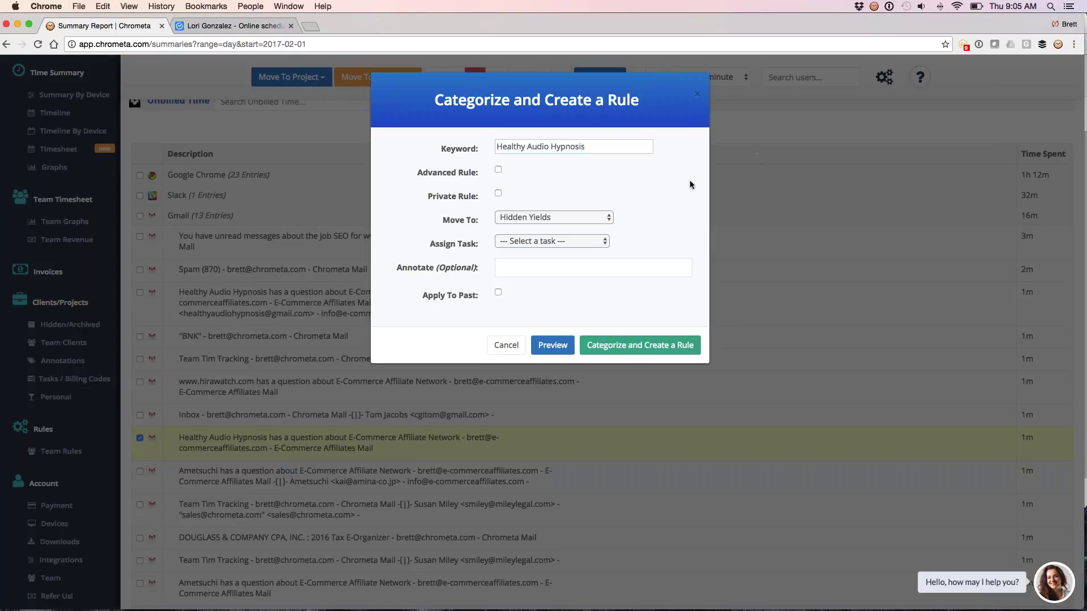
pyautogui.click(538, 220)
pyautogui.click(536, 217)
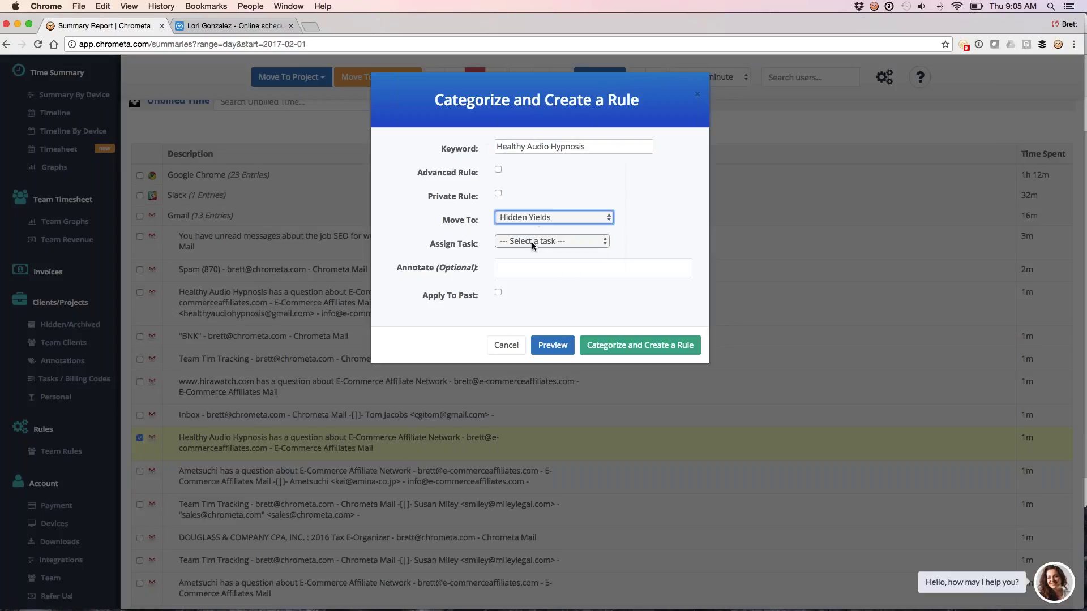
pyautogui.click(548, 290)
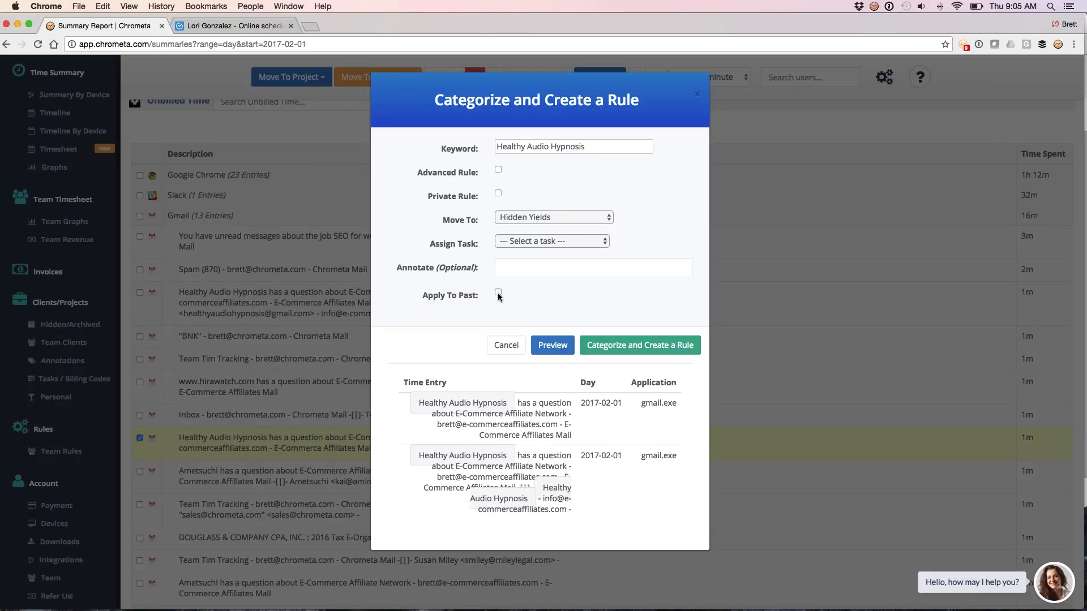
pyautogui.click(225, 491)
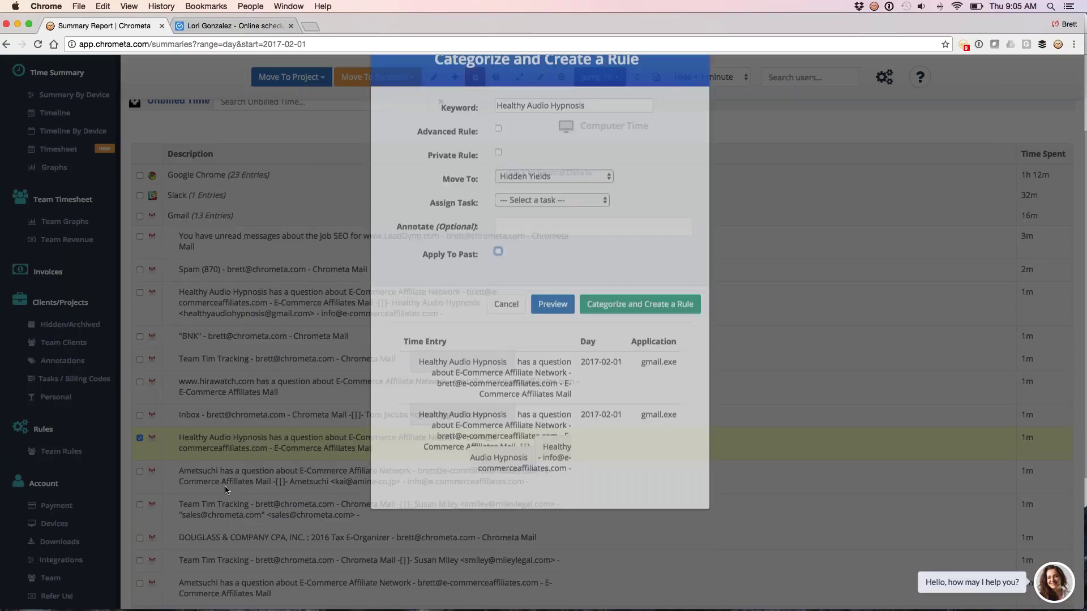
# Open the all-device Timeline for February 1, 2017 and look through its chronological entries.
pyautogui.scroll(2, 225, 486)
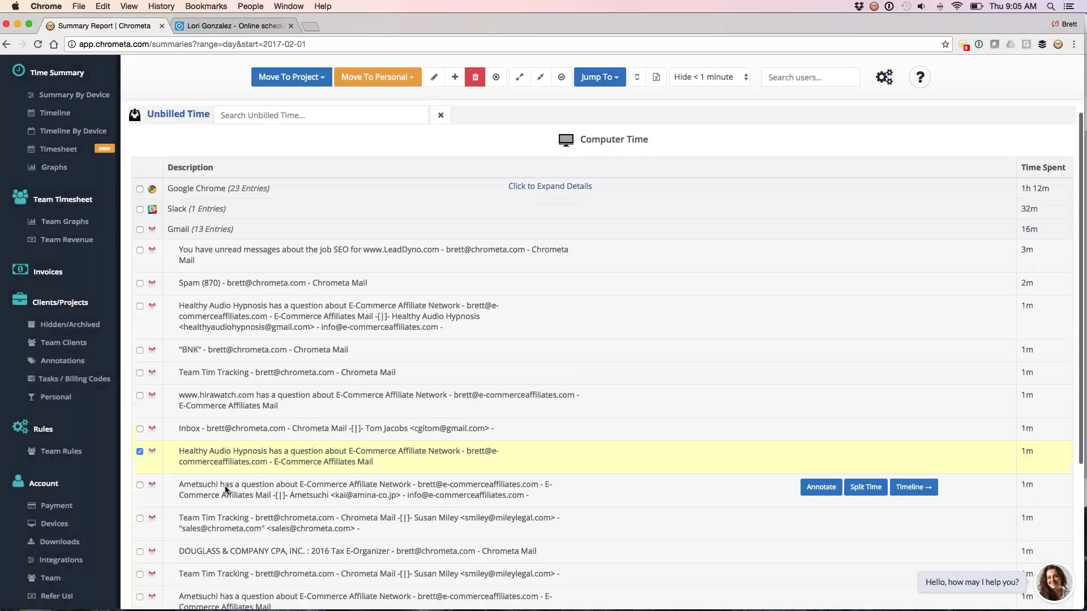
pyautogui.scroll(1, 226, 485)
pyautogui.scroll(-2, 226, 486)
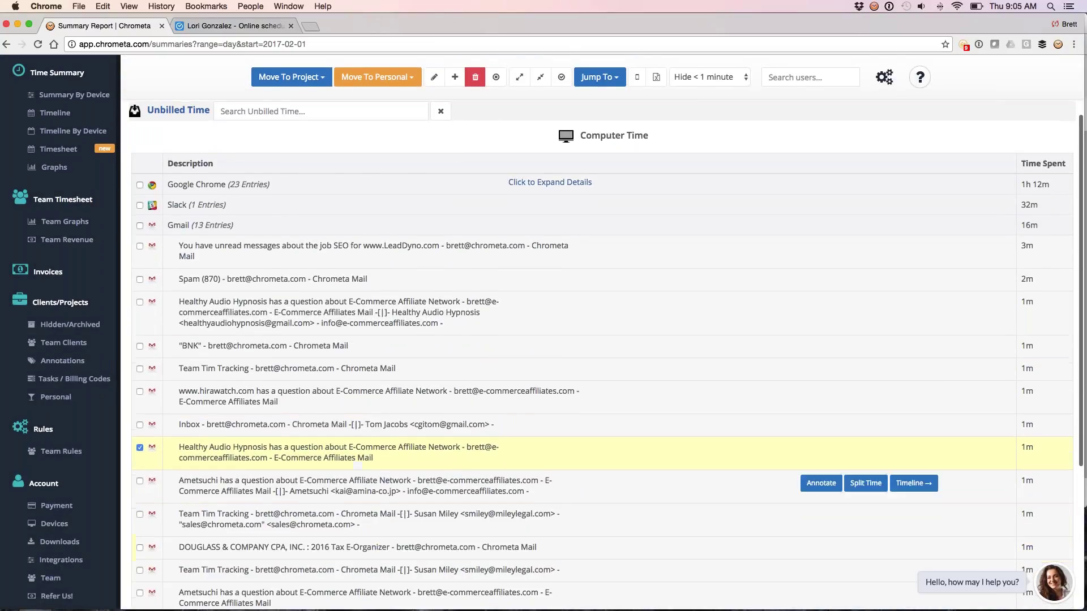
pyautogui.scroll(3, 225, 486)
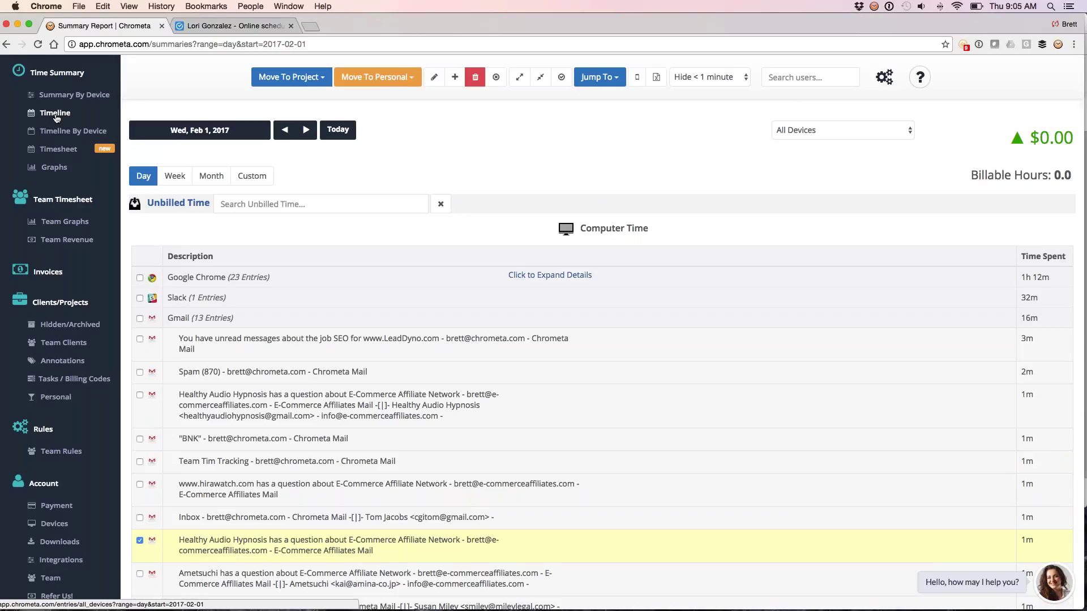
pyautogui.click(56, 117)
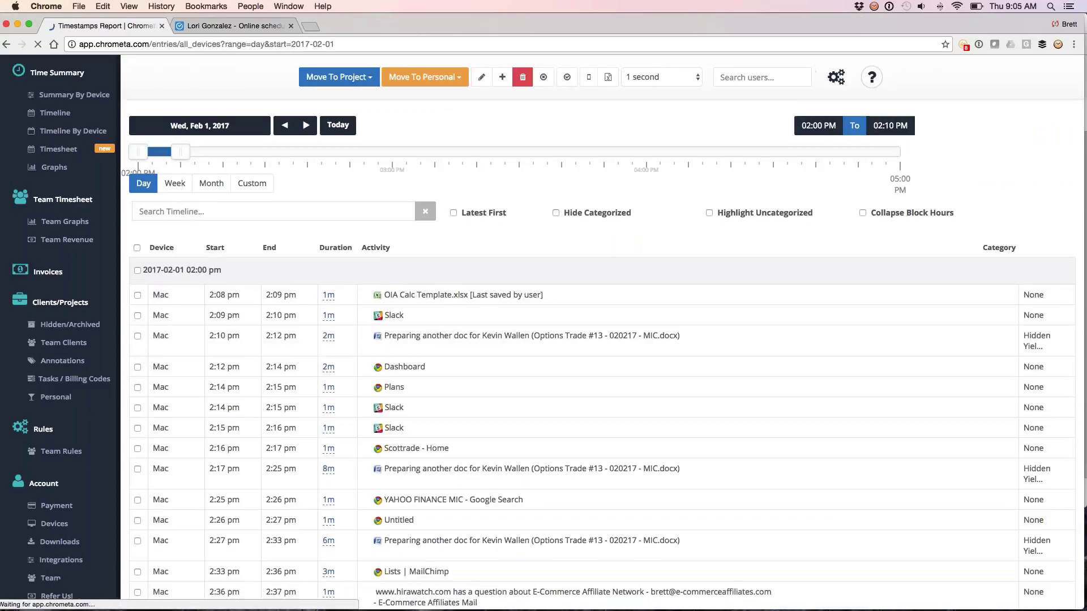
pyautogui.scroll(-2, 598, 340)
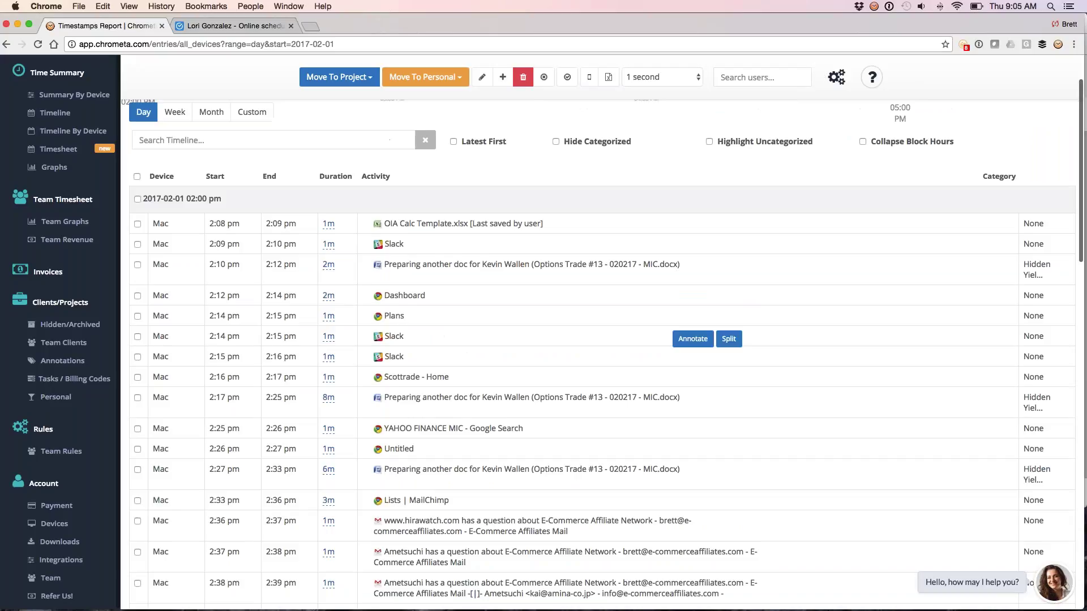
pyautogui.scroll(1, 598, 339)
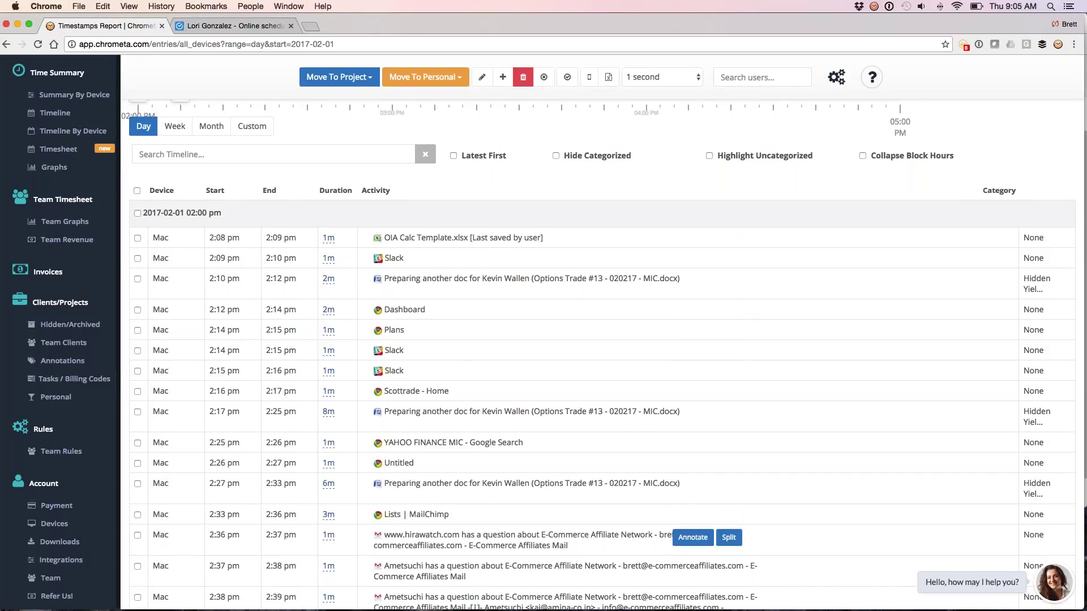
# Move all timeline entries from 2:08 pm to 2:38 pm to Options Income Report, annotated with the suggested "Product Review with" followed by the two colleagues' names.
pyautogui.click(137, 238)
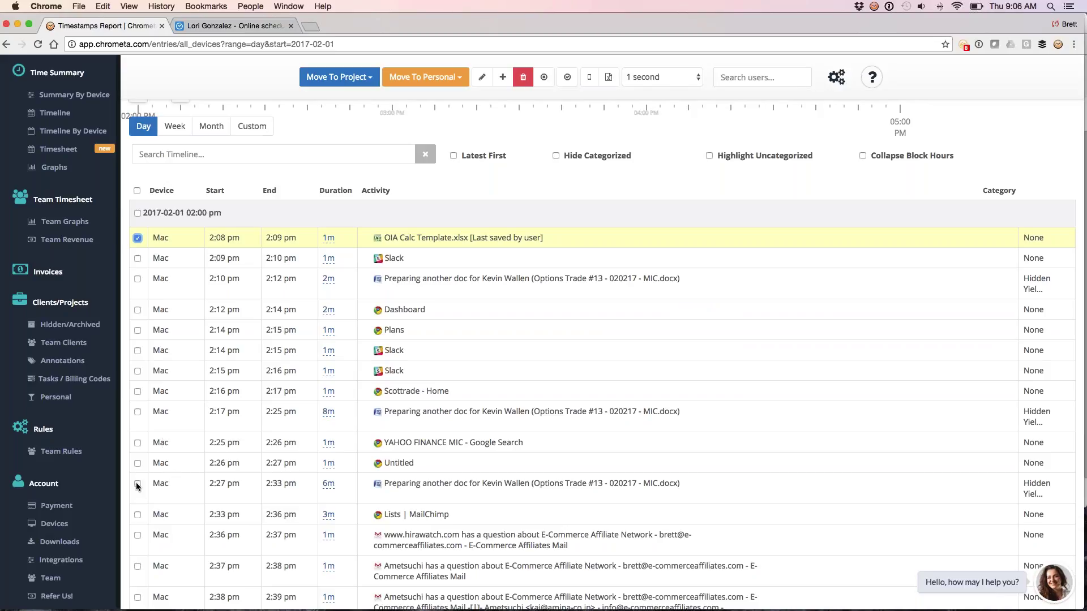
pyautogui.moveTo(544, 610)
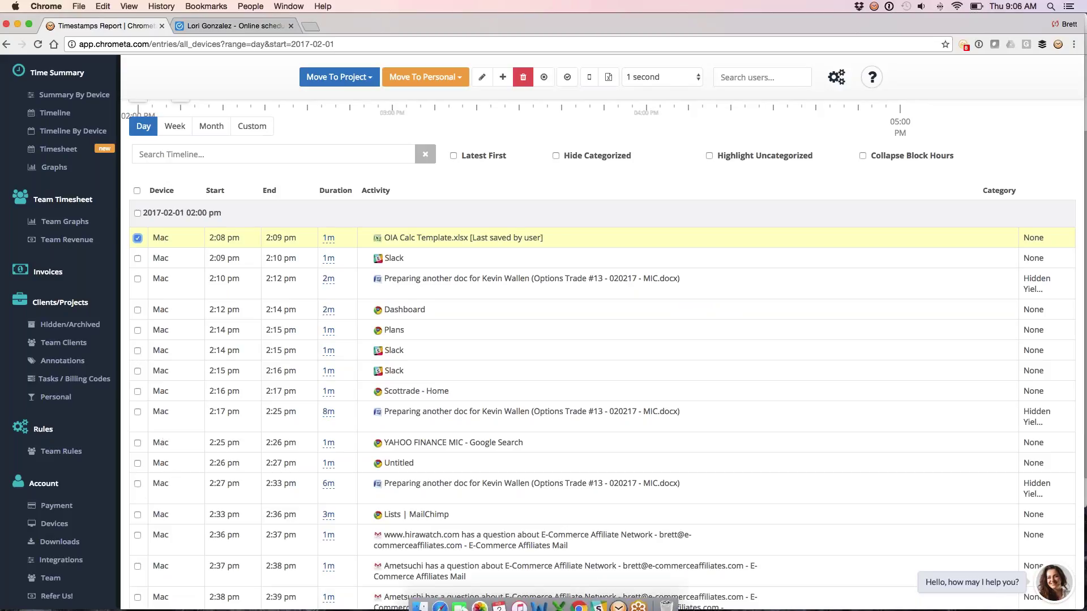
pyautogui.scroll(-5, 602, 345)
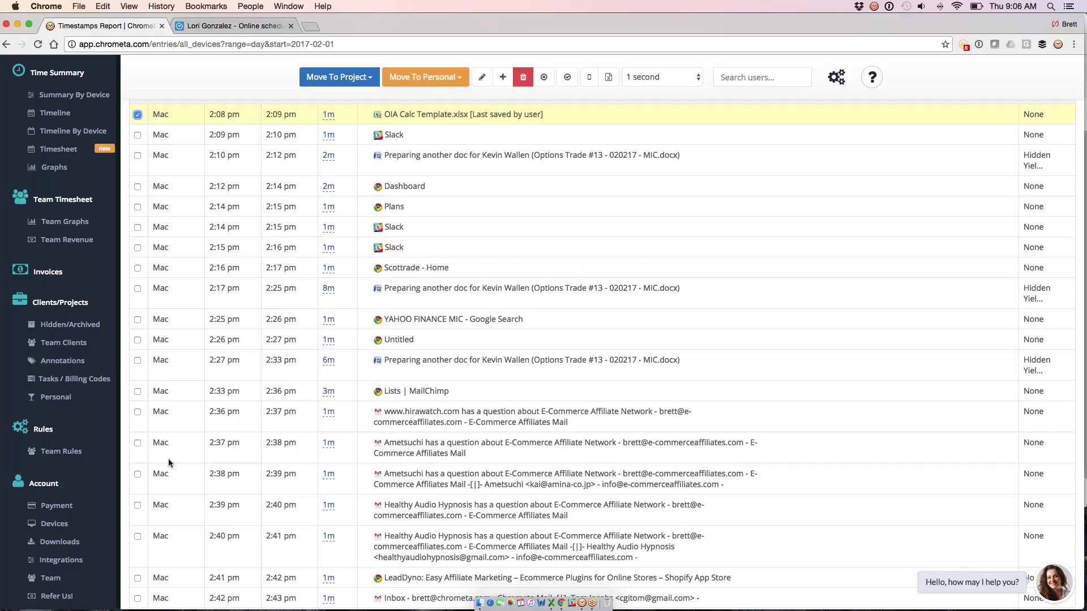
pyautogui.keyDown('shift'); pyautogui.click(137, 444); pyautogui.keyUp('shift')
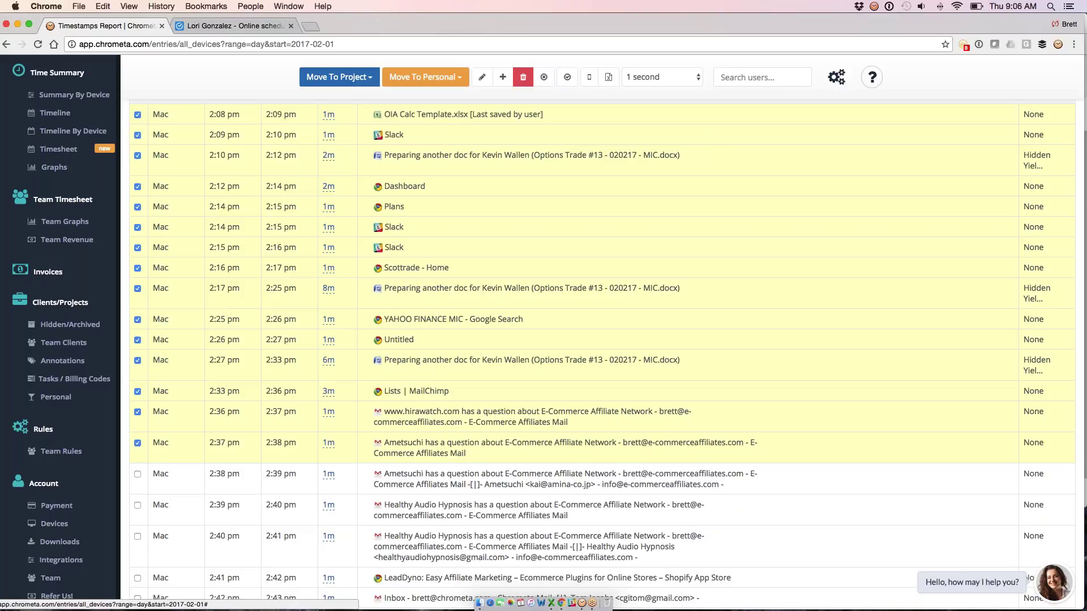
pyautogui.click(339, 77)
pyautogui.moveTo(340, 205)
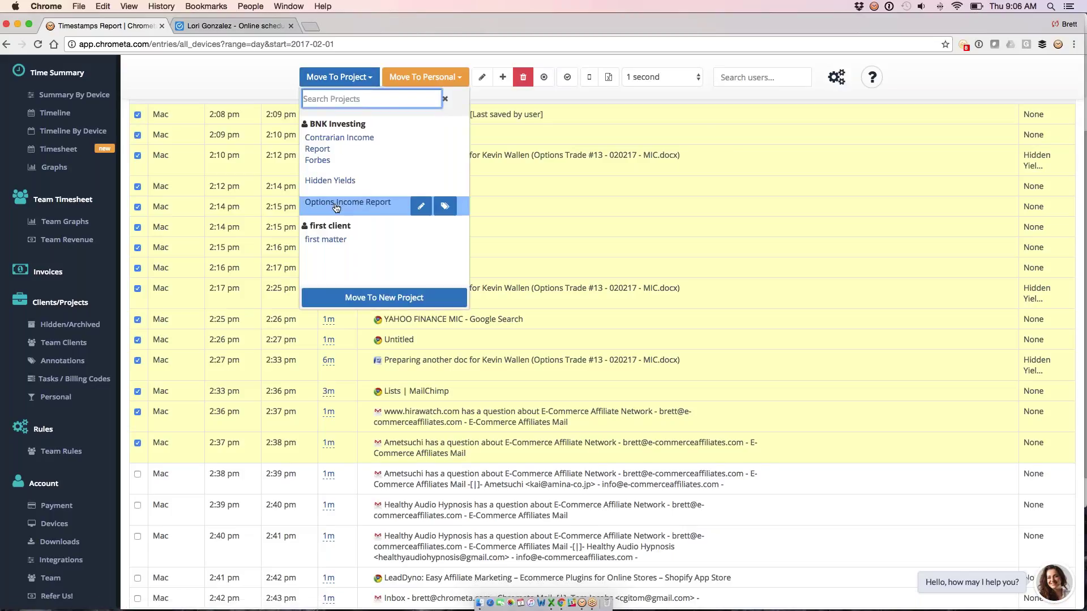
pyautogui.click(418, 209)
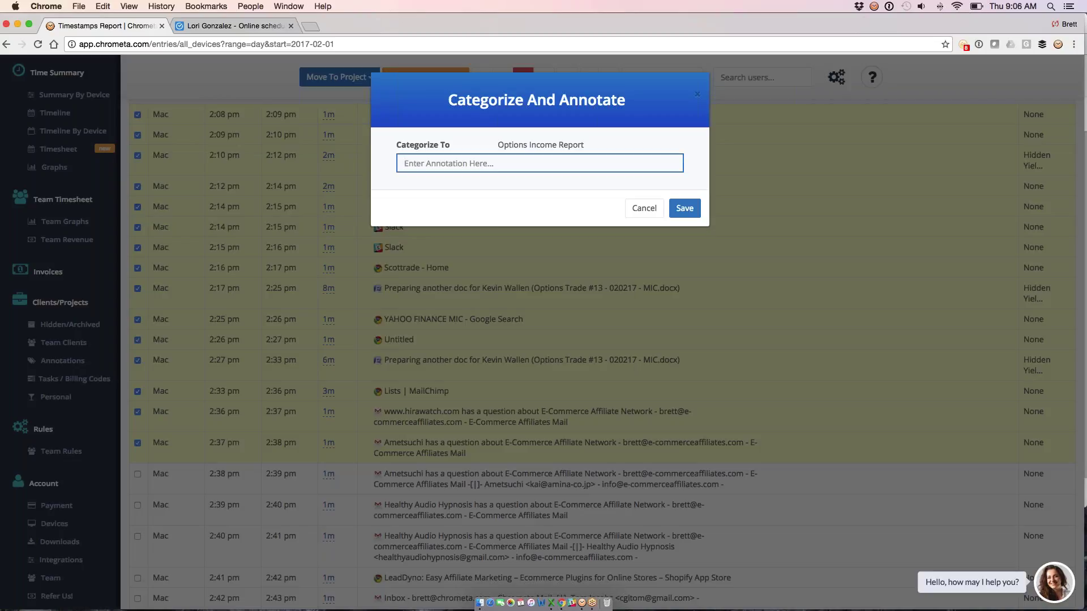
pyautogui.write('w')
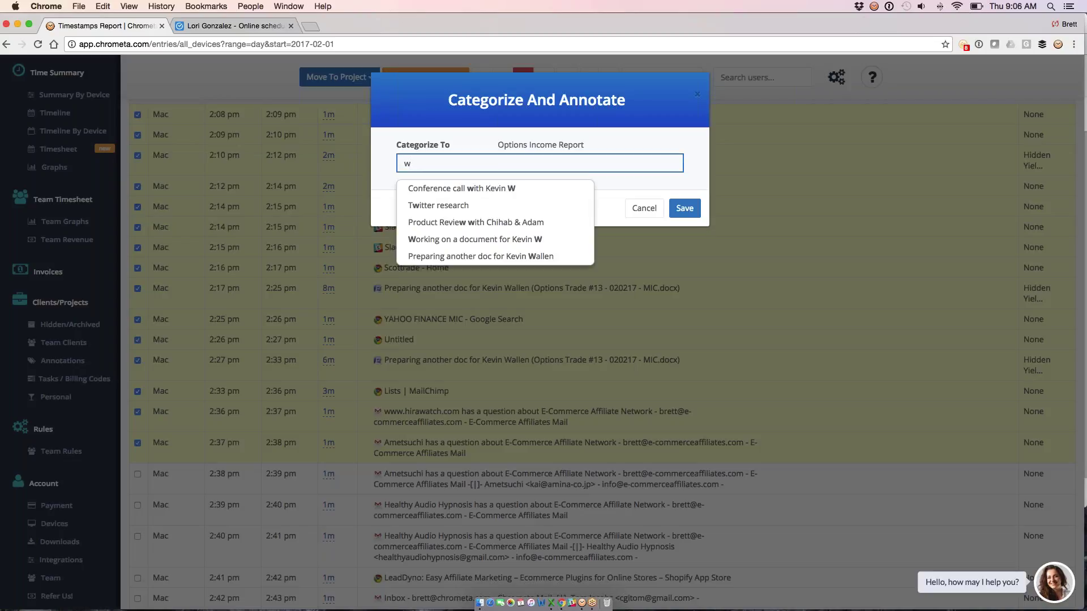
pyautogui.press('Down')
pyautogui.press('Down')
pyautogui.press('Down')
pyautogui.press('Return')
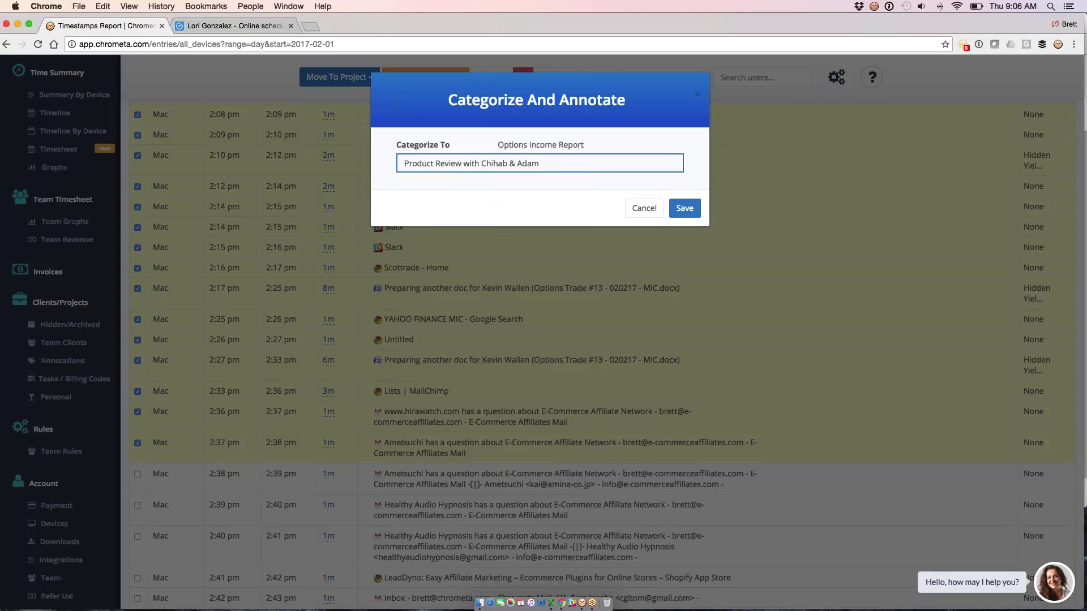
pyautogui.click(685, 213)
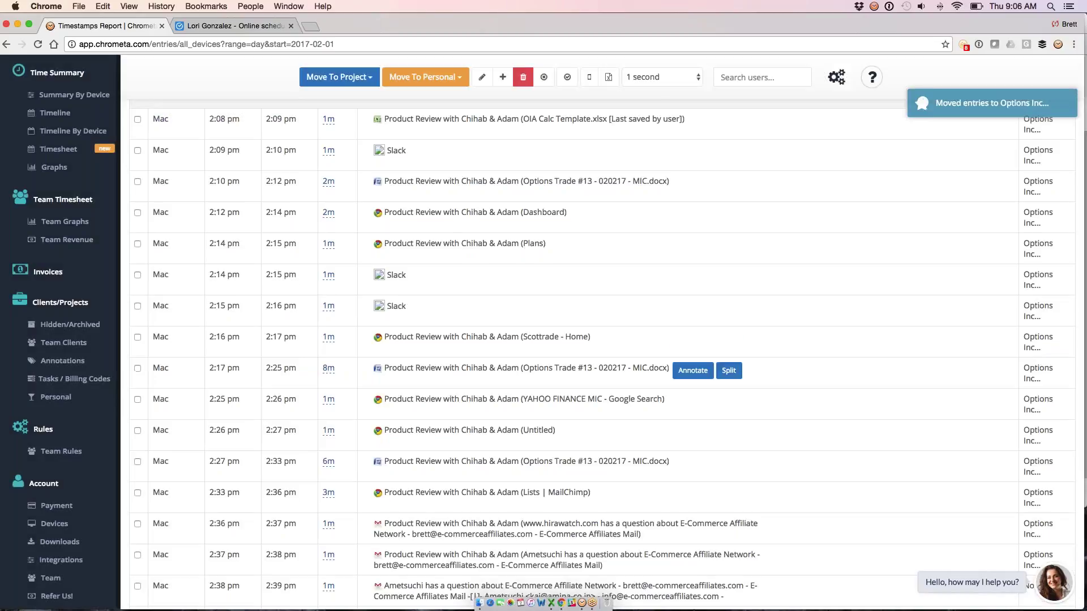
# Review the recategorized timeline entries and return to the day's summary report to check the timesheet.
pyautogui.scroll(2, 503, 283)
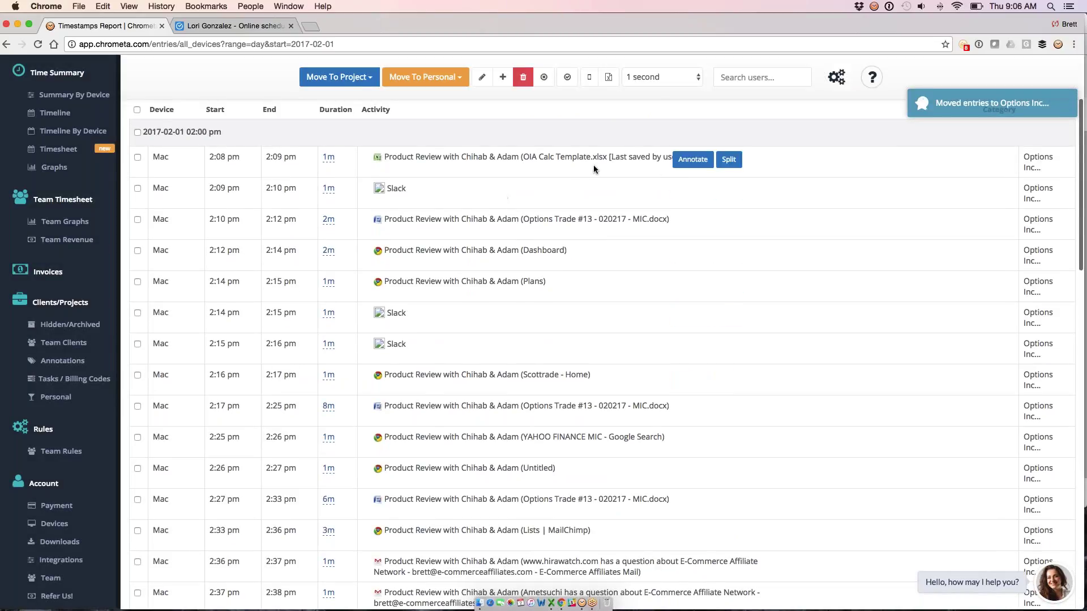
pyautogui.scroll(1, 566, 283)
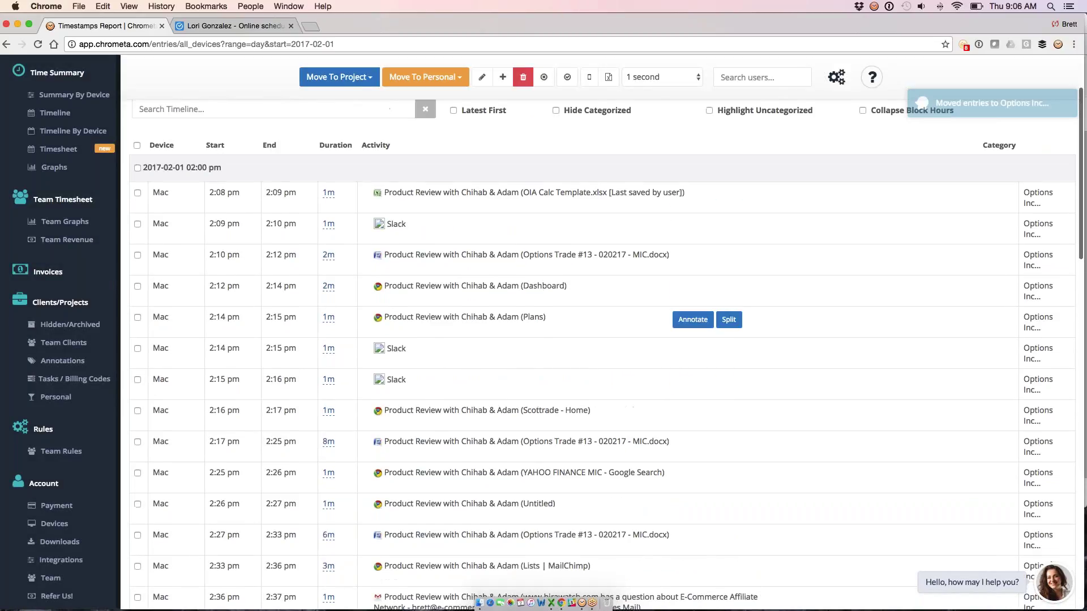
pyautogui.scroll(3, 566, 283)
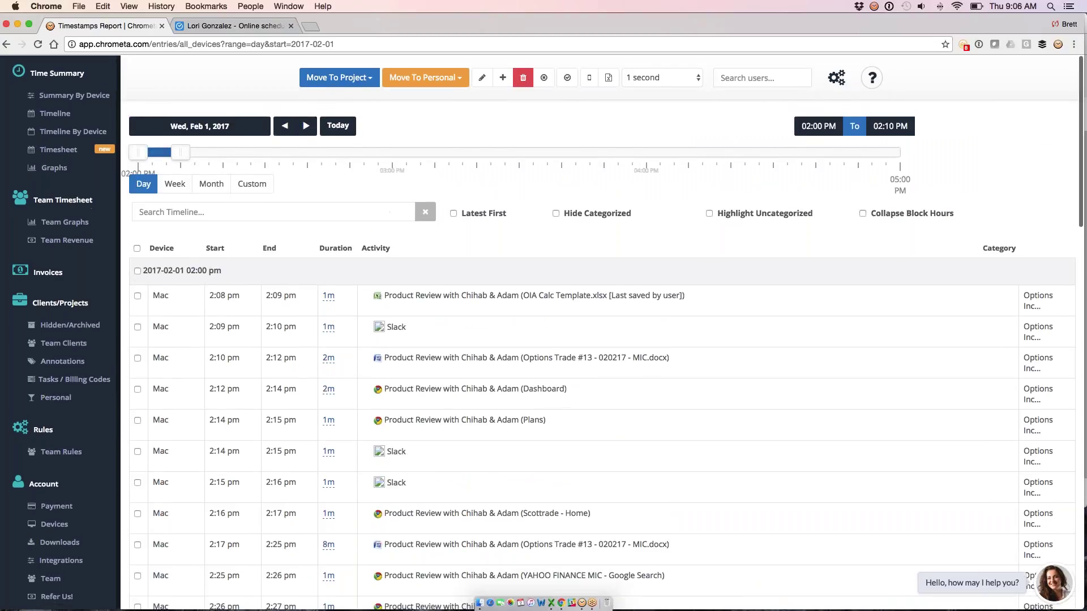
pyautogui.click(74, 94)
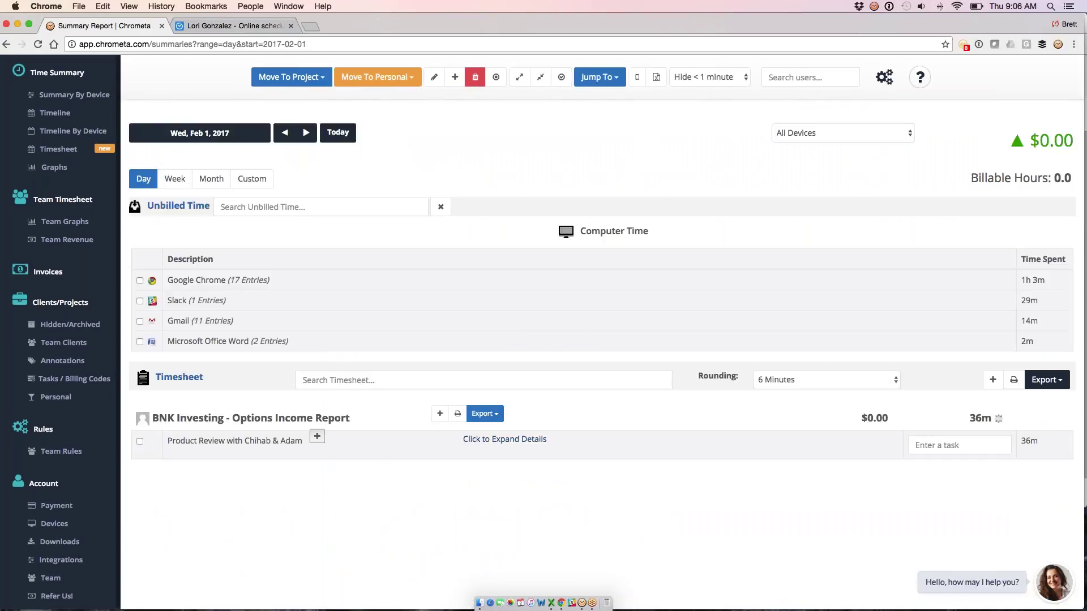
# Expand the Product Review entry under Options Income Report, examine its underlying activities and the rounding setting, and collapse the details.
pyautogui.click(485, 442)
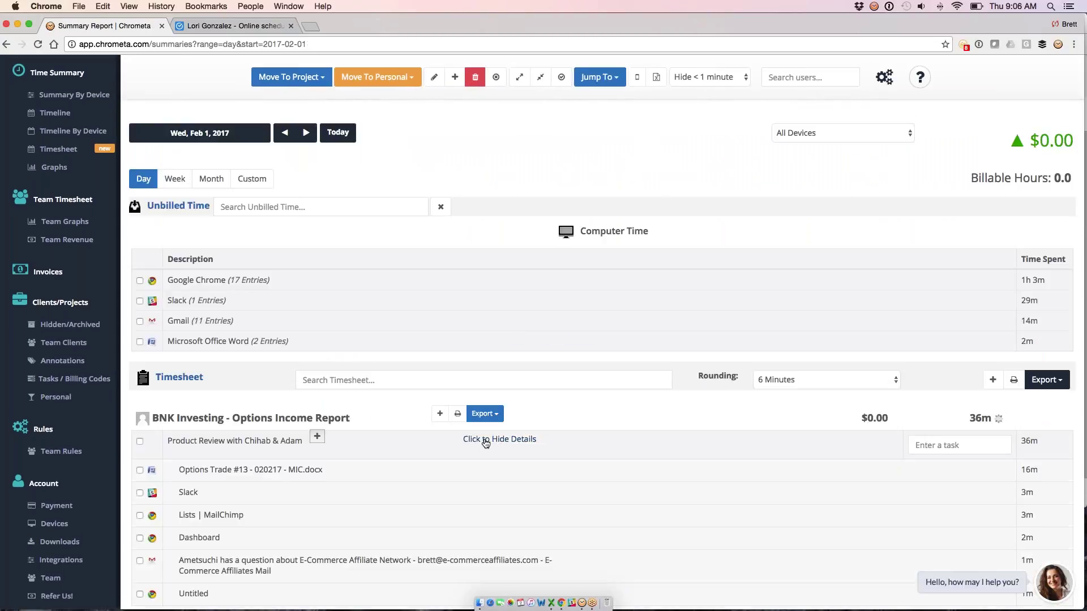
pyautogui.scroll(-3, 485, 442)
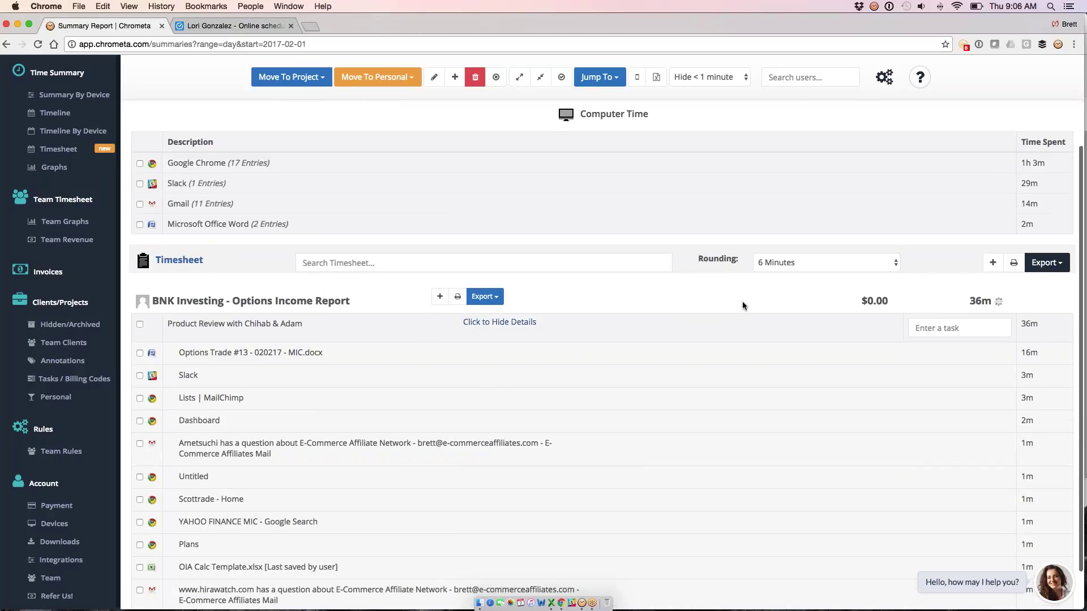
pyautogui.click(777, 263)
pyautogui.click(777, 263)
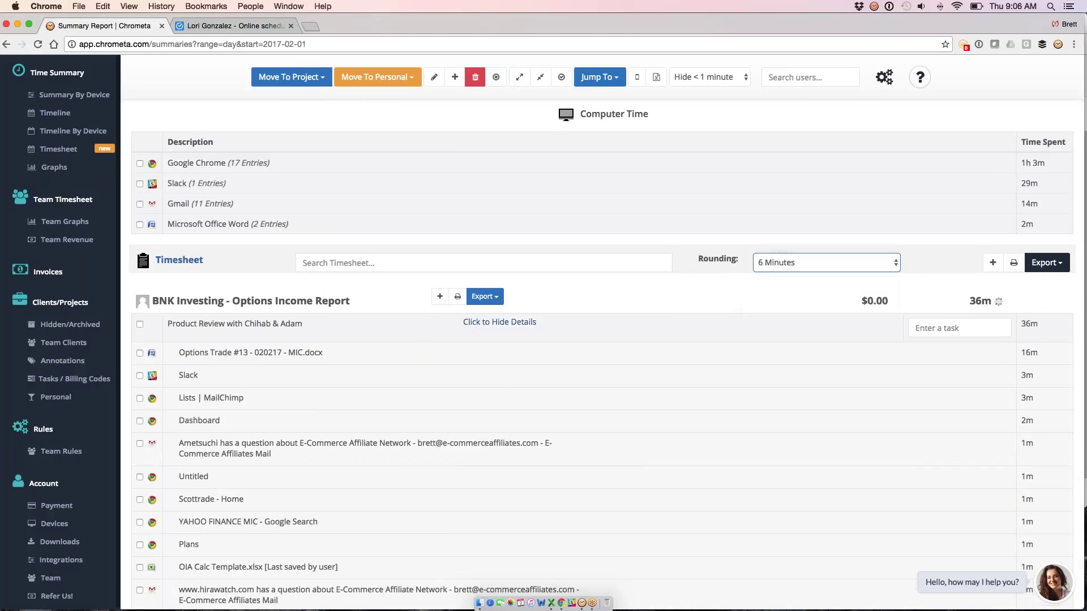
pyautogui.scroll(-1, 468, 322)
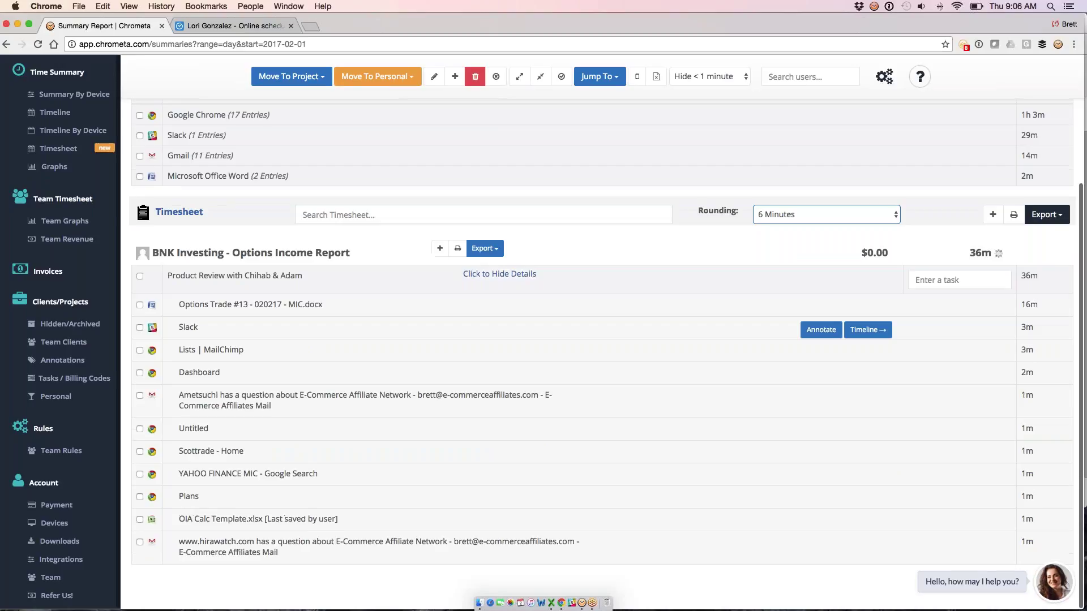
pyautogui.click(476, 279)
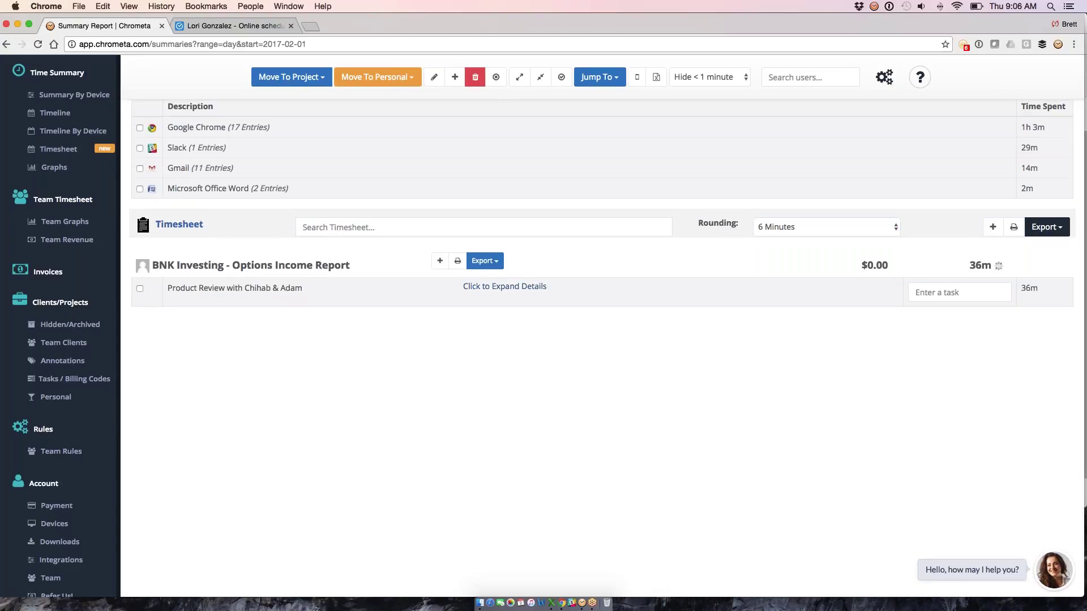
# Check which devices the February 1, 2017 summary can be filtered by, leaving it on All Devices.
pyautogui.scroll(1, 606, 340)
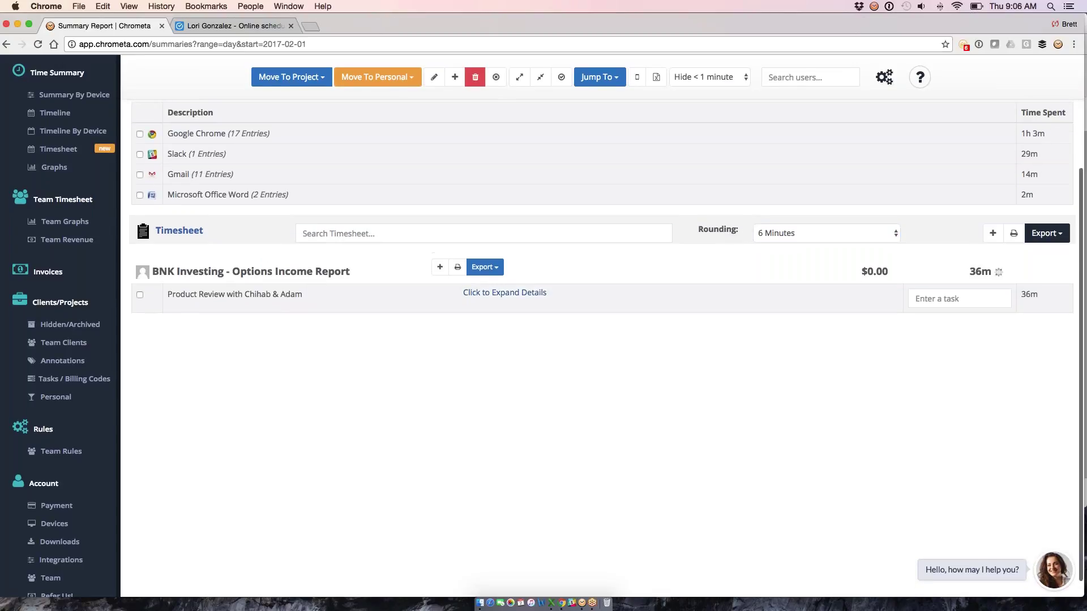
pyautogui.scroll(4, 566, 340)
pyautogui.click(566, 297)
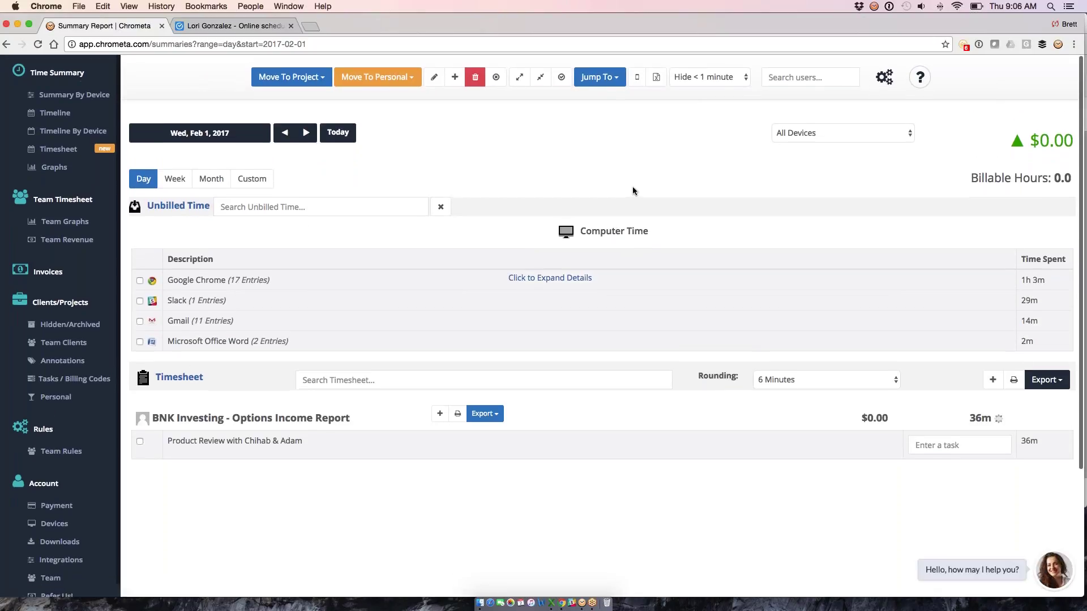
pyautogui.click(817, 129)
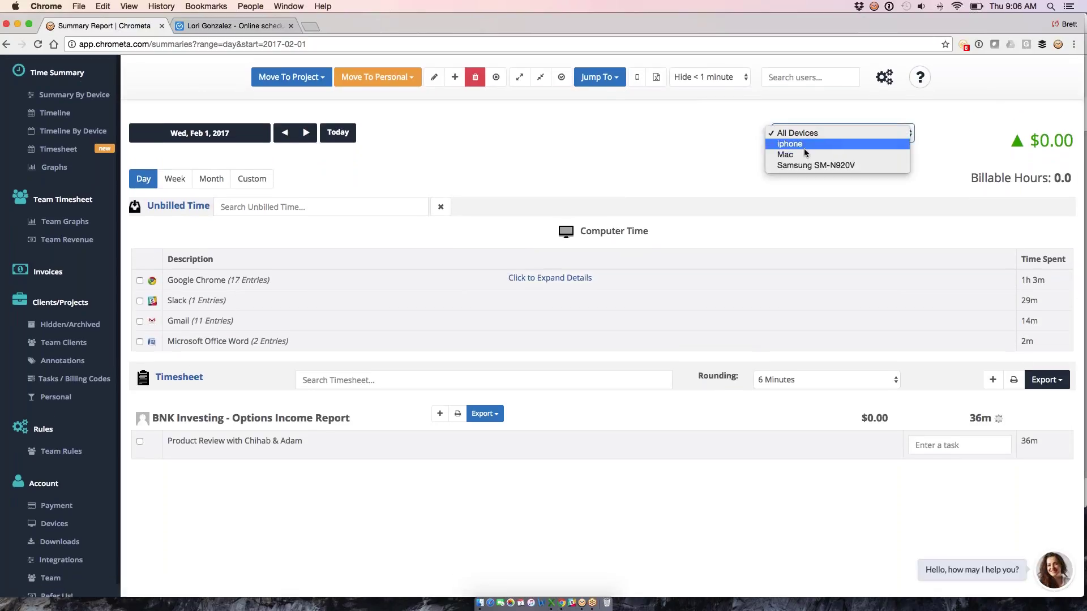
pyautogui.press('Escape')
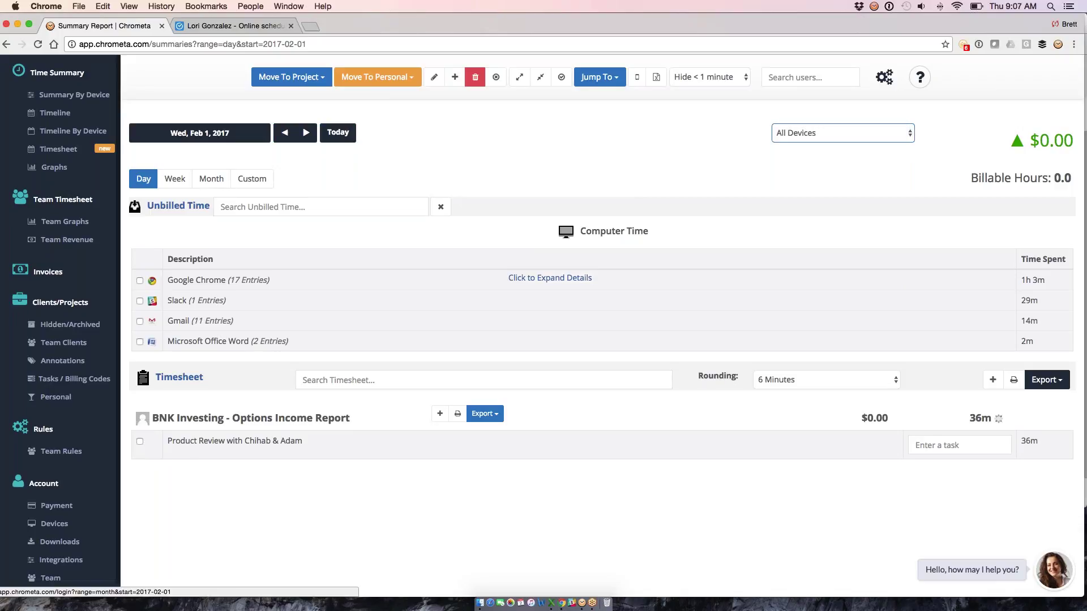
# Show the monthly summary for January 1 to 31, 2017 and expand its Android entries.
pyautogui.click(277, 139)
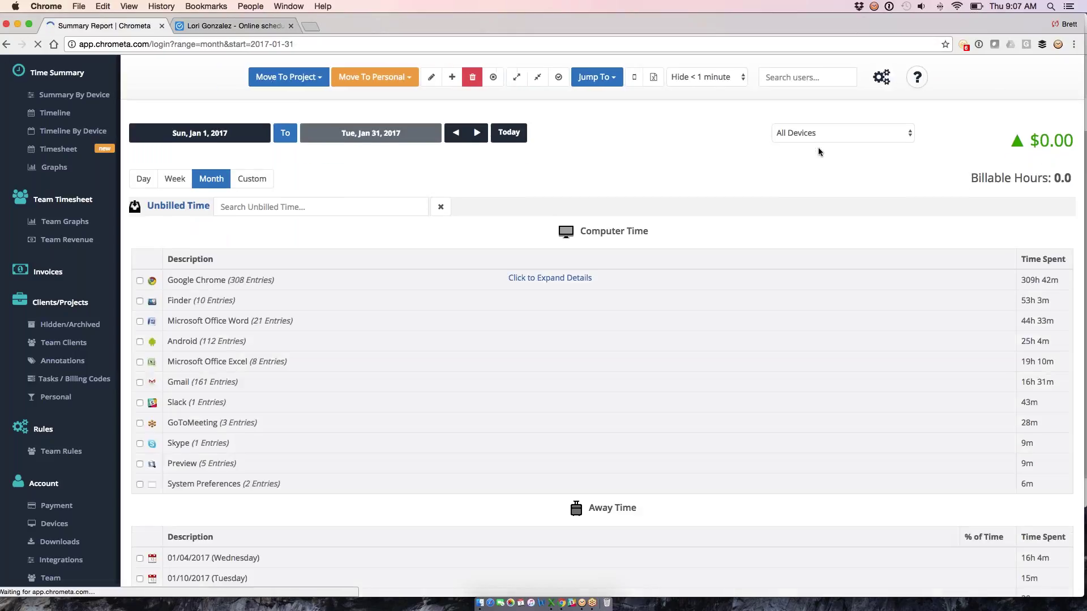
pyautogui.click(492, 342)
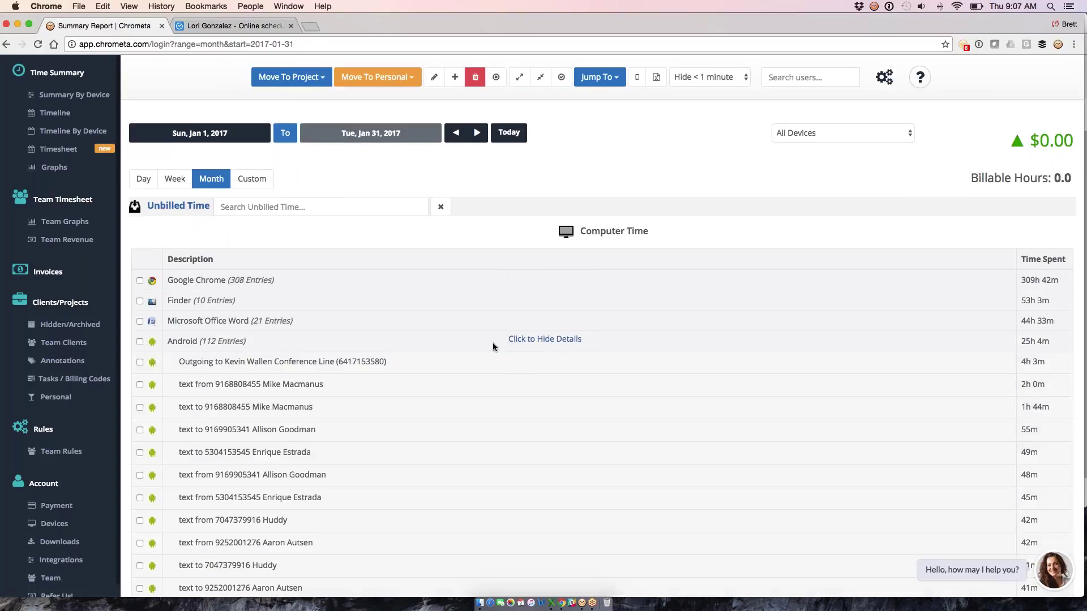
pyautogui.scroll(-4, 493, 347)
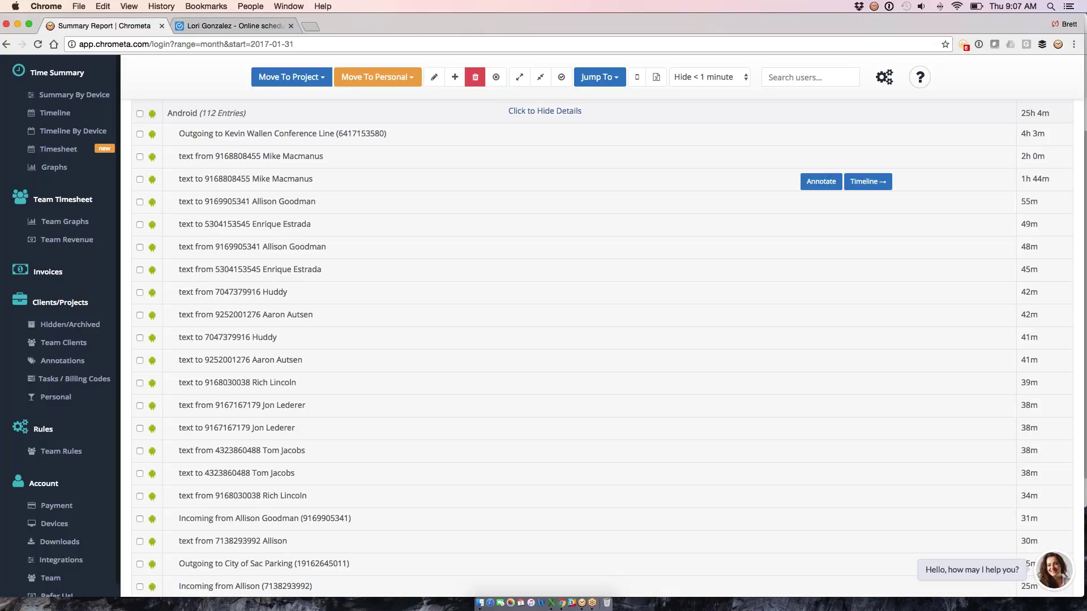
# Move the text messages to and from the most-texted Android contact to first matter, annotated "A time entry I would have missed!".
pyautogui.click(140, 180)
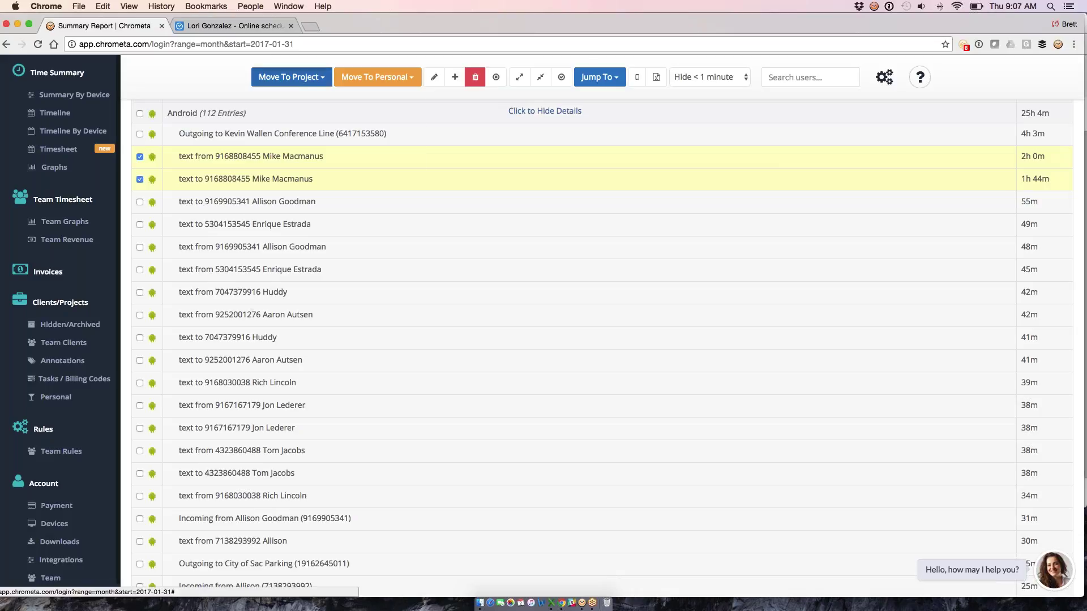
pyautogui.click(288, 77)
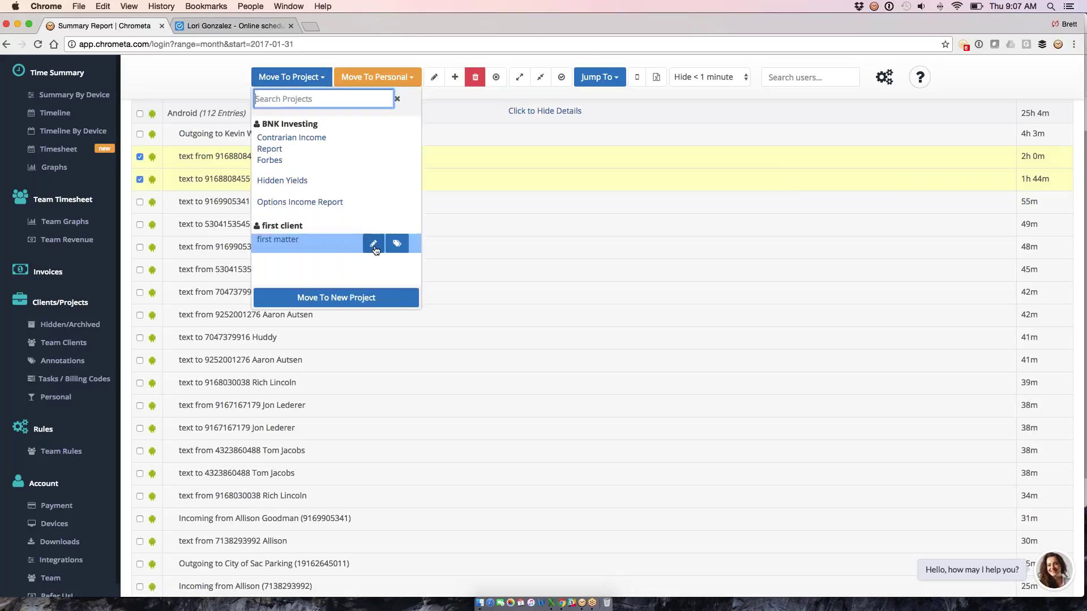
pyautogui.click(375, 244)
pyautogui.write('A time entry I would have missed!')
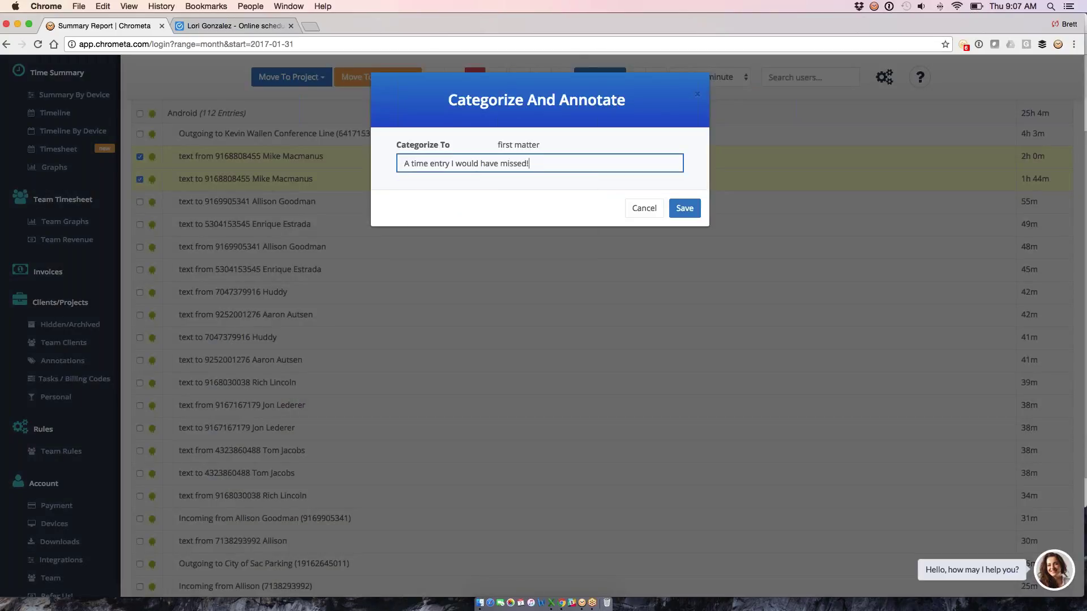
pyautogui.click(685, 208)
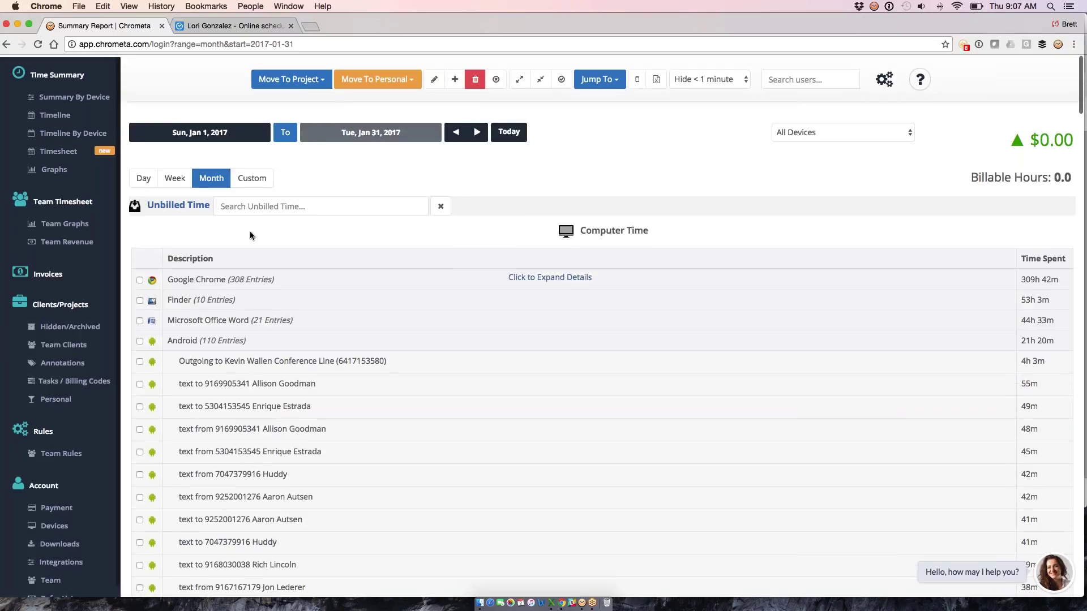
# Review January's timesheet by project, expanding the January 1 entry under first client - first matter to examine its text messages.
pyautogui.scroll(-5, 345, 365)
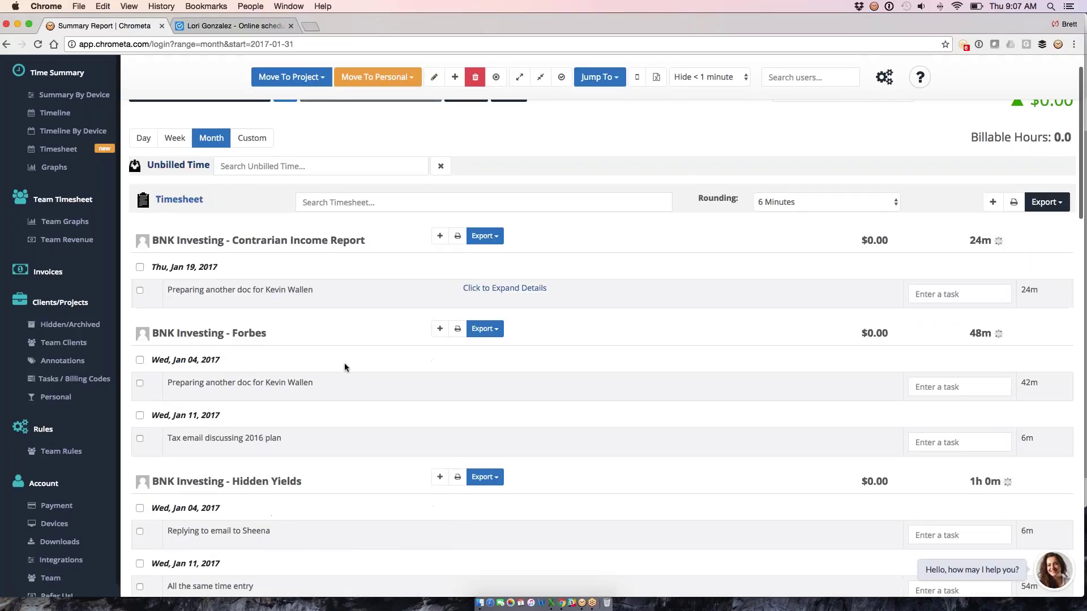
pyautogui.scroll(-8, 344, 367)
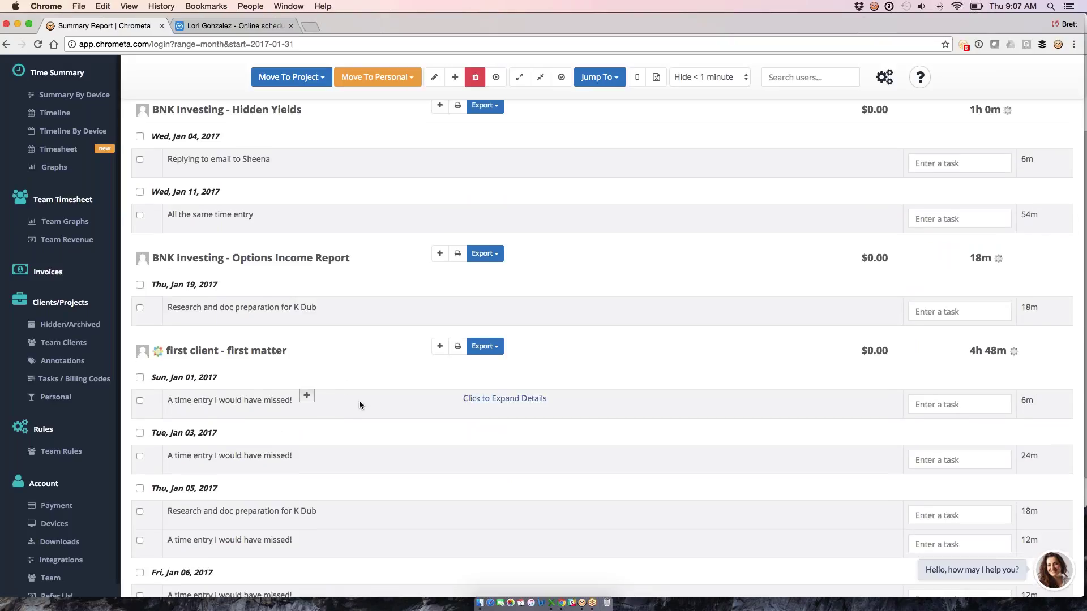
pyautogui.click(359, 402)
pyautogui.moveTo(350, 433)
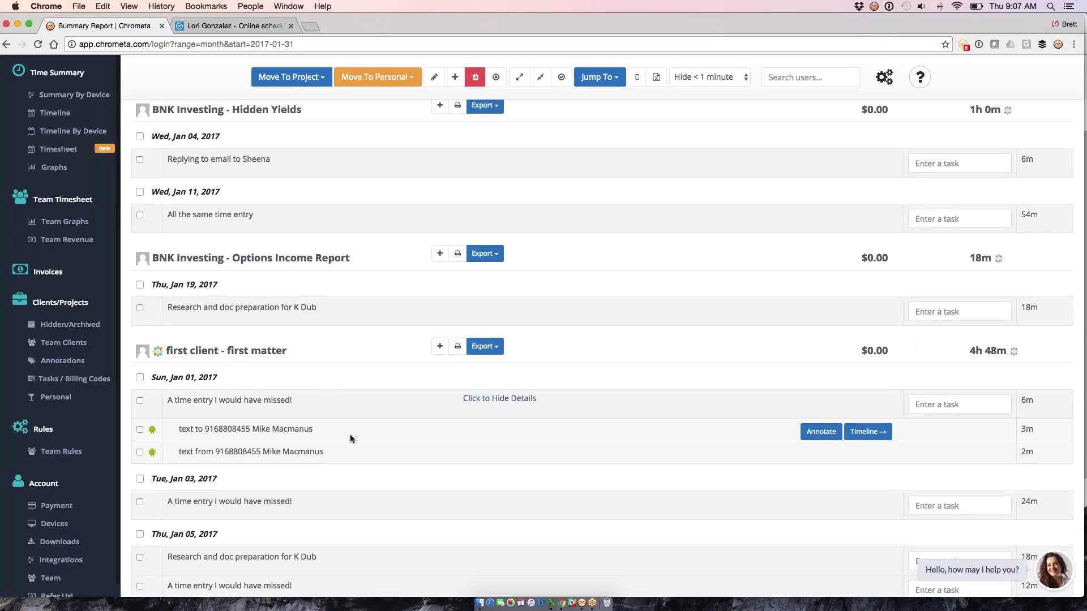
pyautogui.scroll(-1, 350, 434)
pyautogui.scroll(-7, 350, 437)
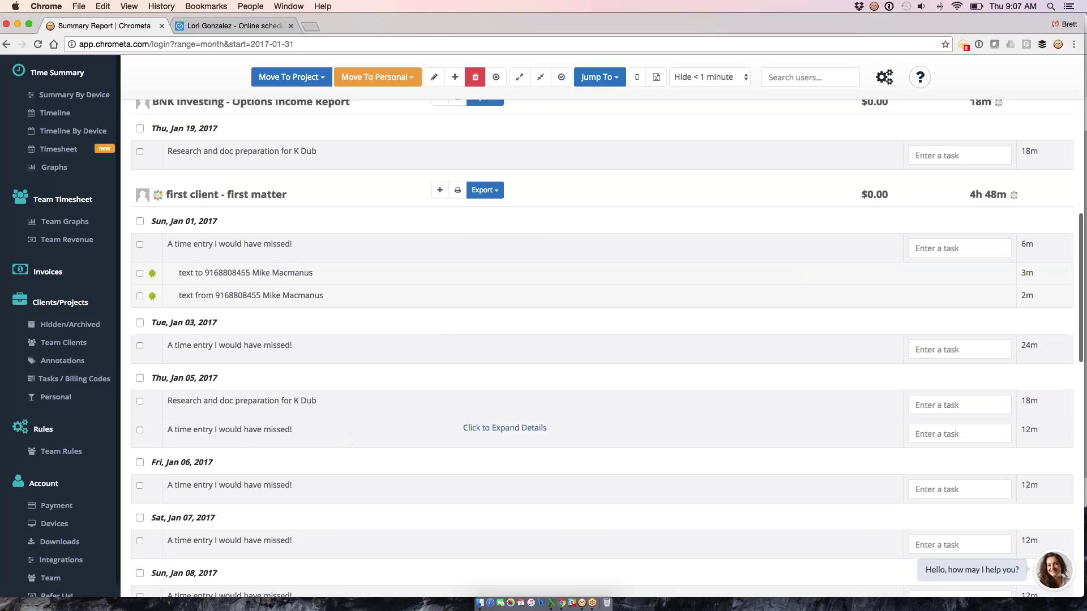
pyautogui.scroll(-5, 317, 450)
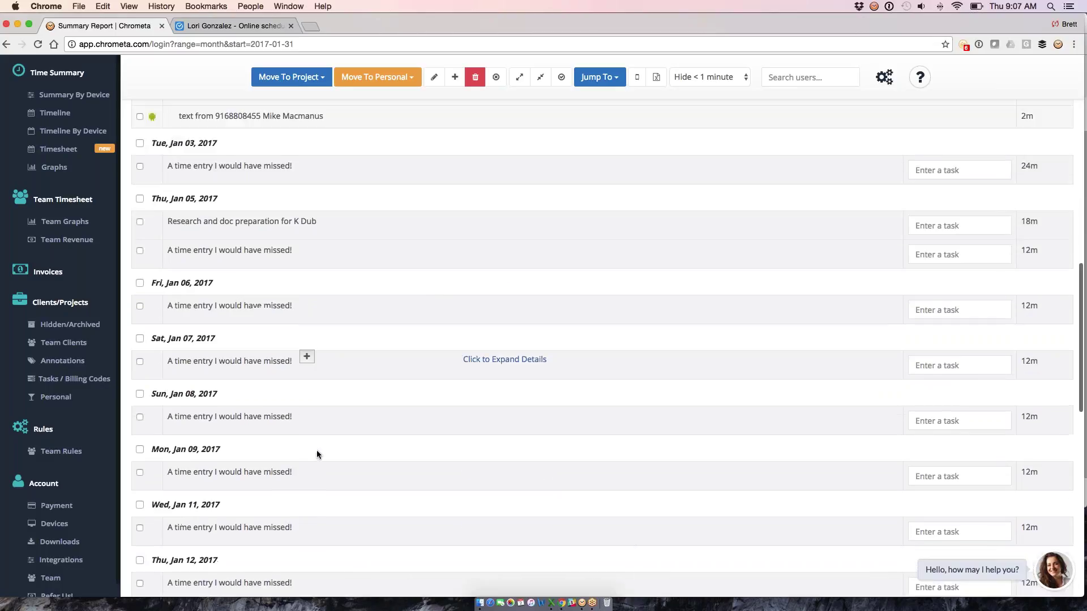
pyautogui.scroll(-5, 317, 450)
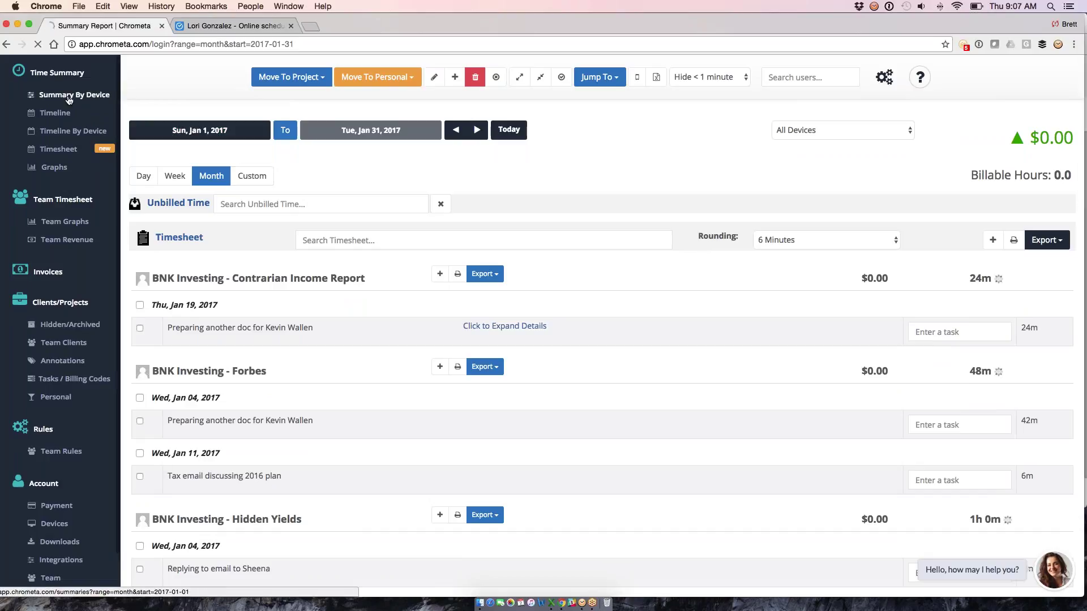
# Open the day summary for January 1, 2017 and check the timesheet's export options without exporting.
pyautogui.click(213, 135)
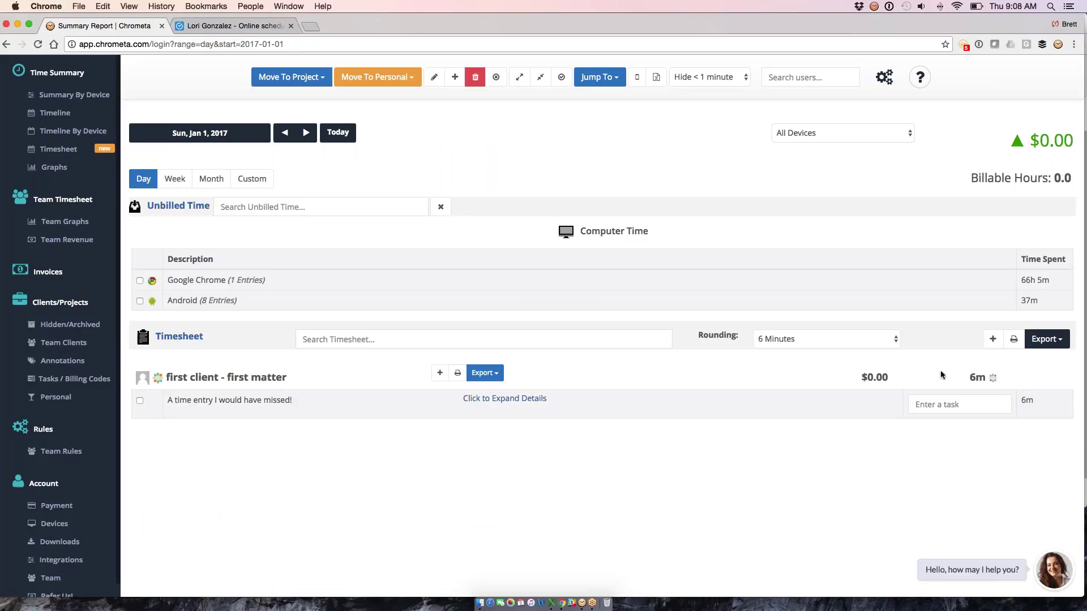
pyautogui.scroll(-2, 943, 380)
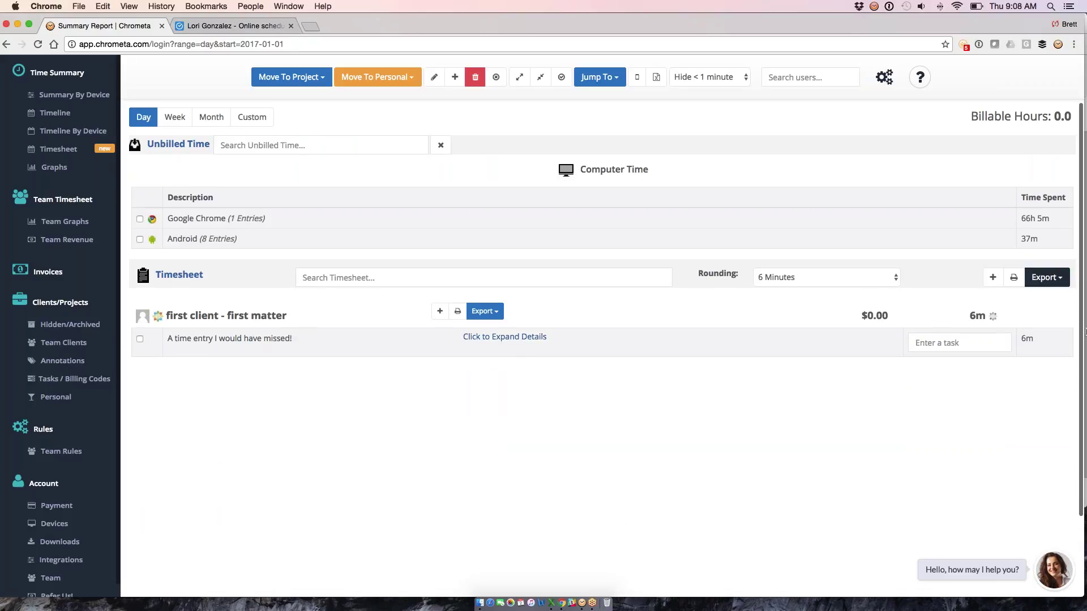
pyautogui.click(1055, 283)
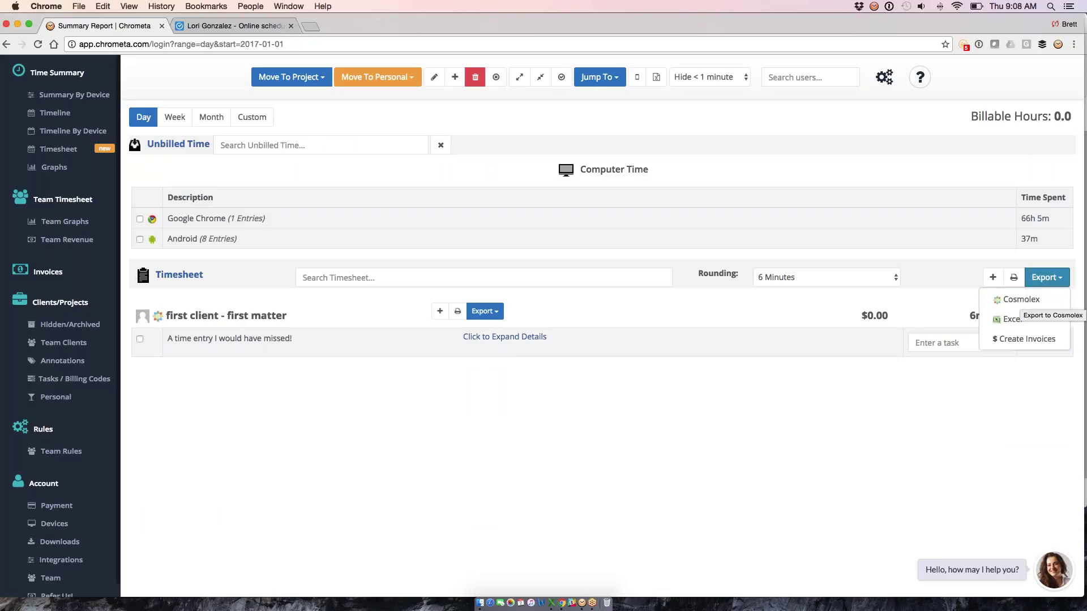
pyautogui.press('Escape')
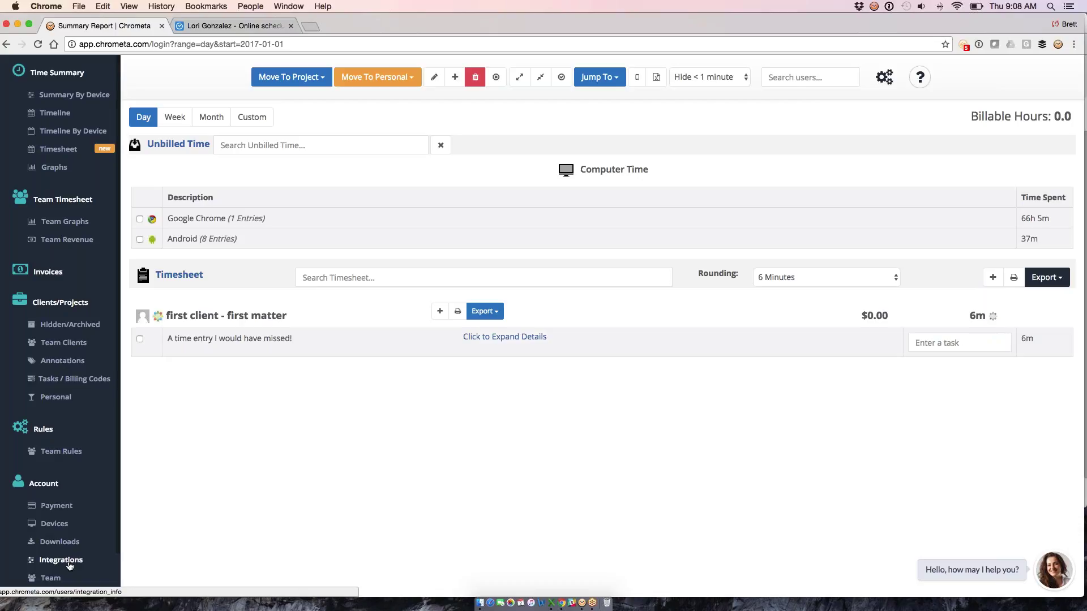
# Look at the Cosmolex integration among the available integrations, then examine the team clients and the Clients/Projects list.
pyautogui.click(69, 564)
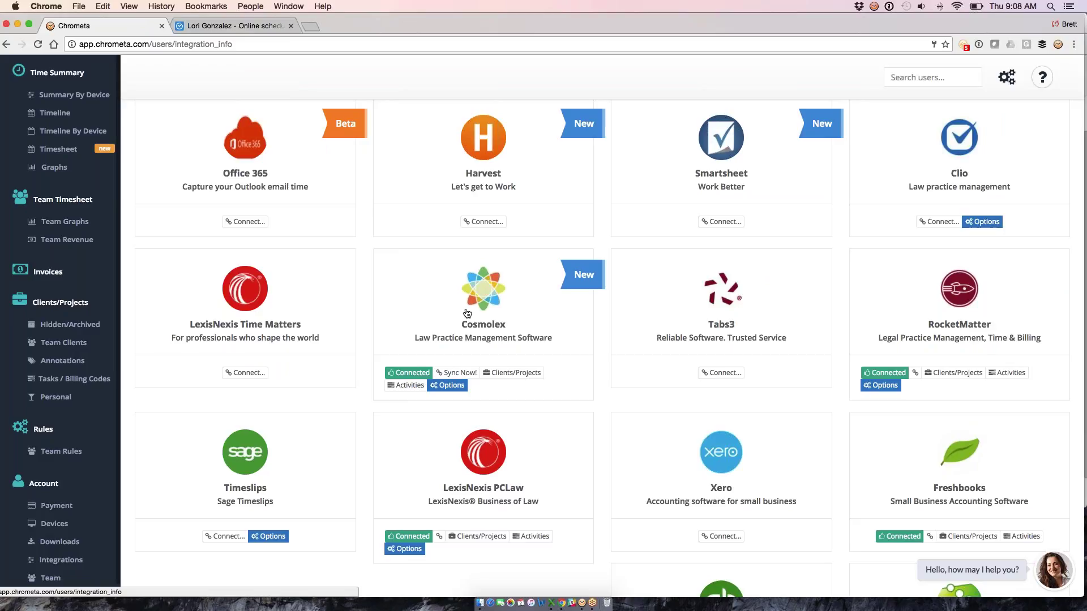
pyautogui.click(53, 344)
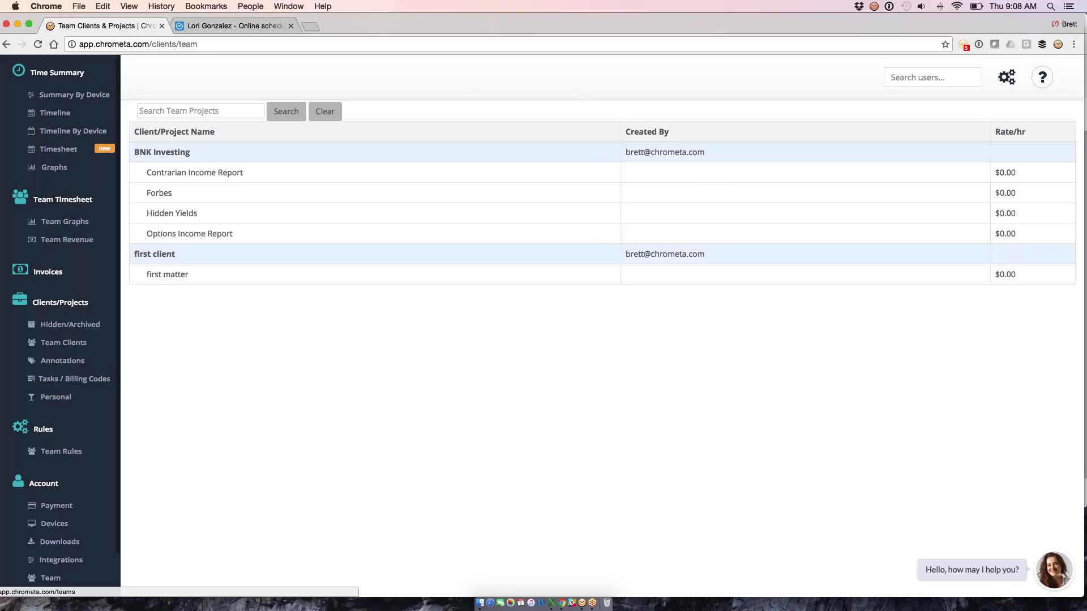
pyautogui.click(69, 306)
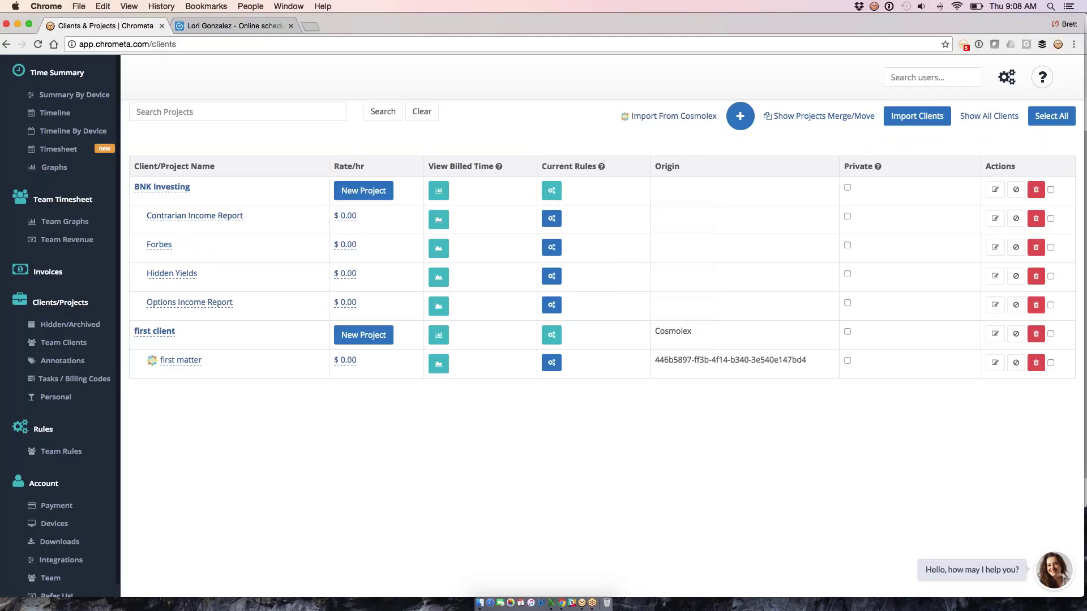
# Return to the February 2, 2017 summary, expand the GoToMeeting entry, and view the destination projects without moving anything.
pyautogui.click(81, 95)
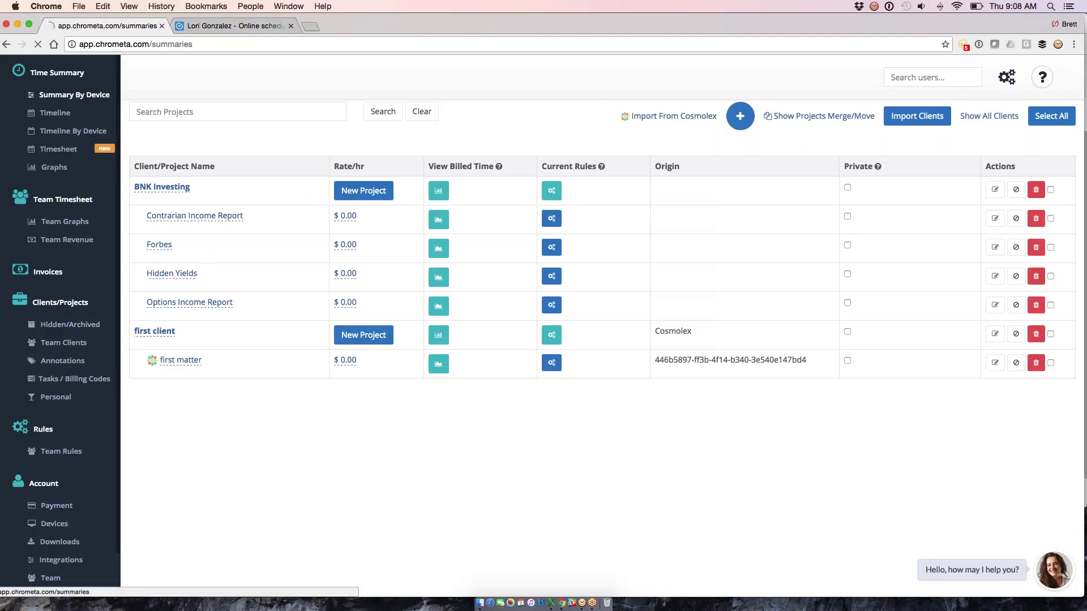
pyautogui.click(548, 282)
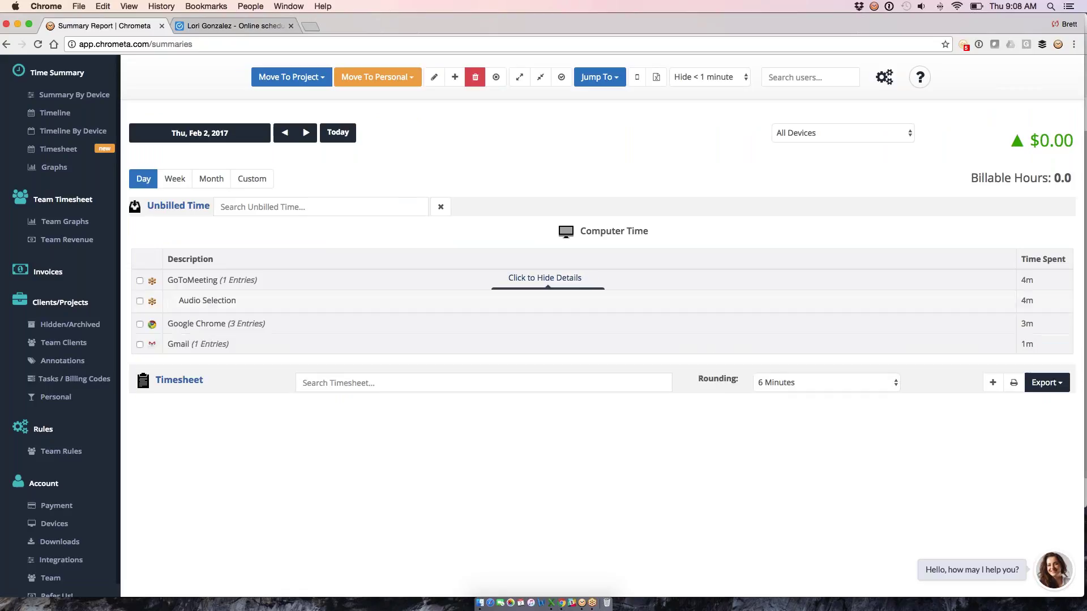
pyautogui.click(289, 77)
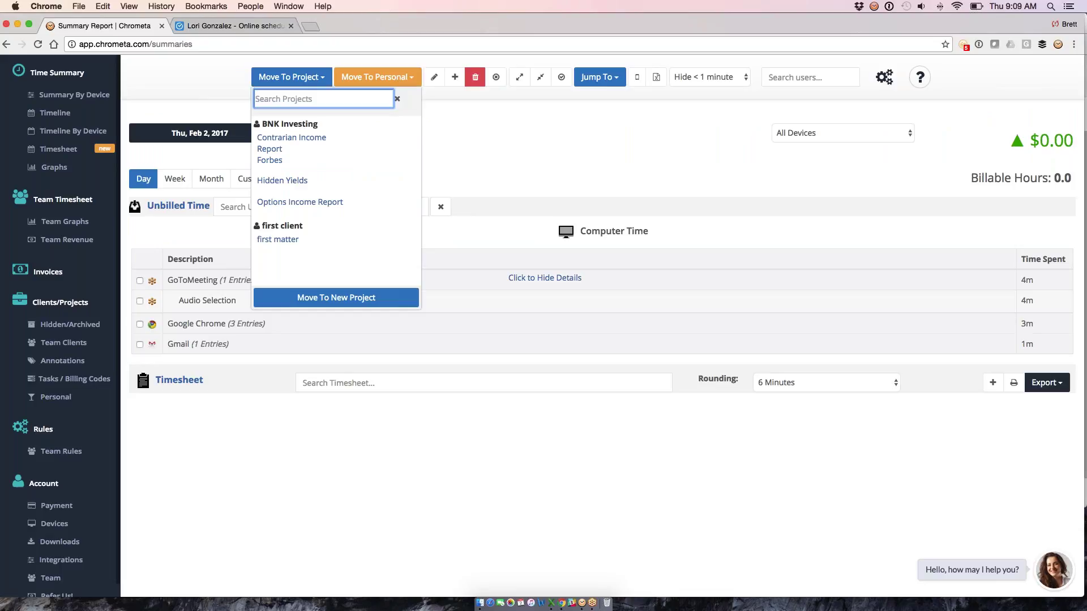
pyautogui.click(473, 119)
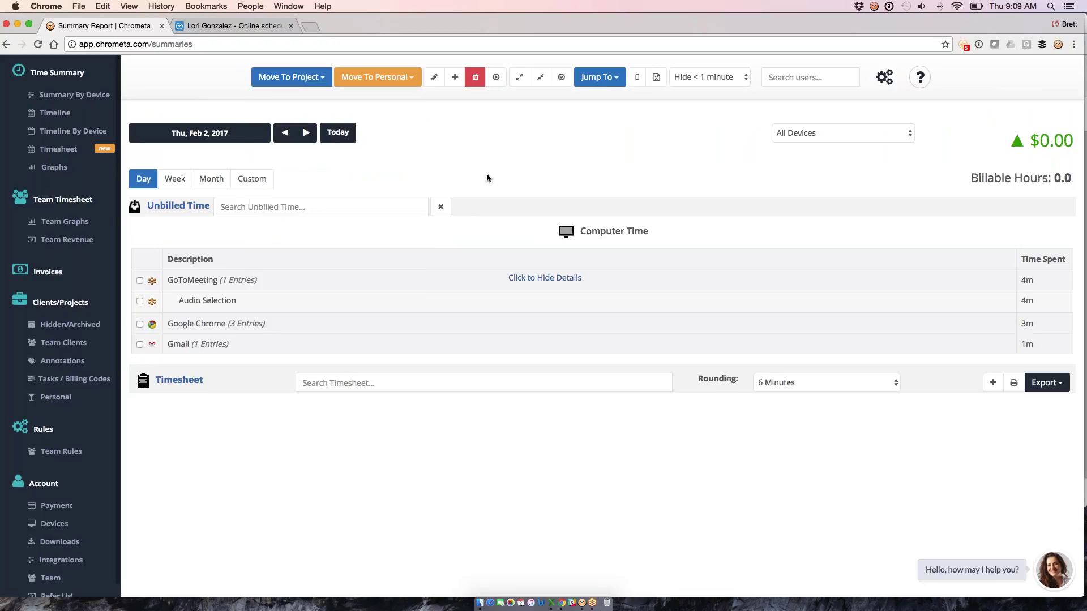
pyautogui.scroll(1, 491, 197)
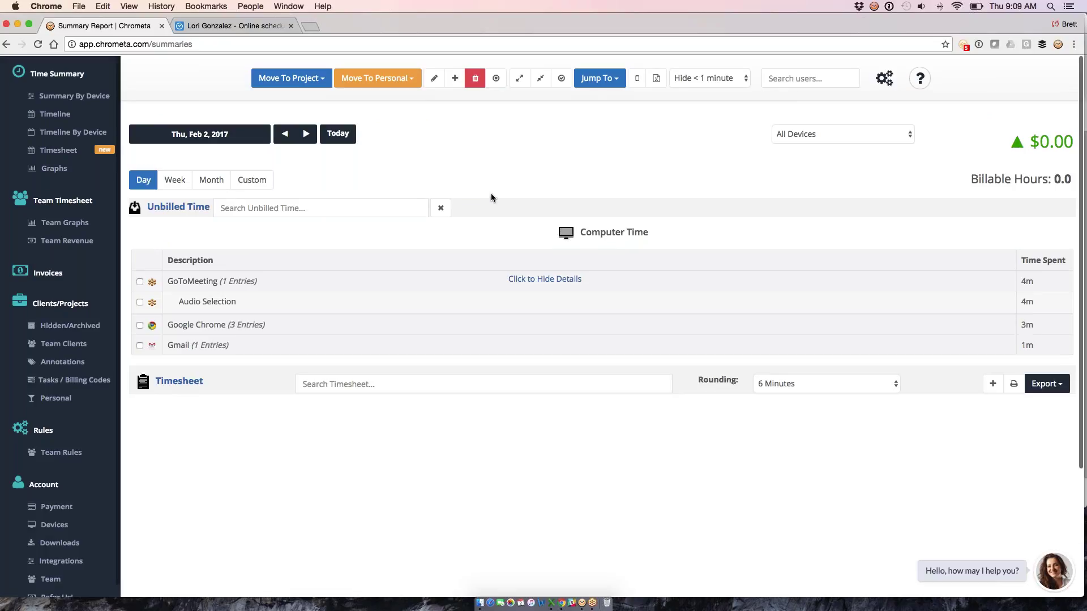
pyautogui.scroll(-1, 491, 197)
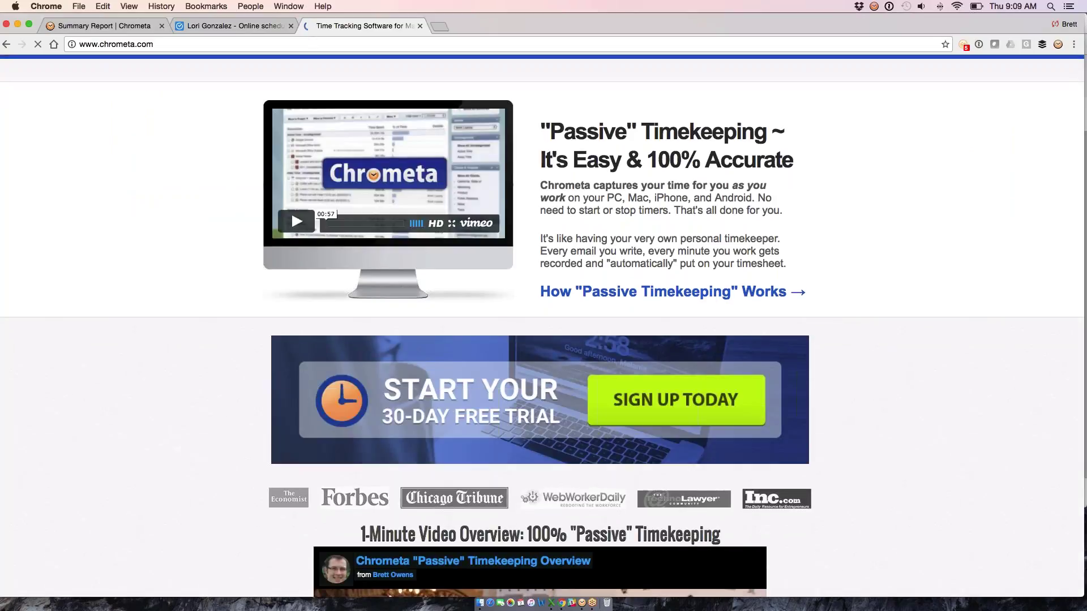
# Look through the Chrometa home page down to the customer testimonials and open the site's Contact page.
pyautogui.scroll(-10, 291, 211)
pyautogui.scroll(-4, 535, 382)
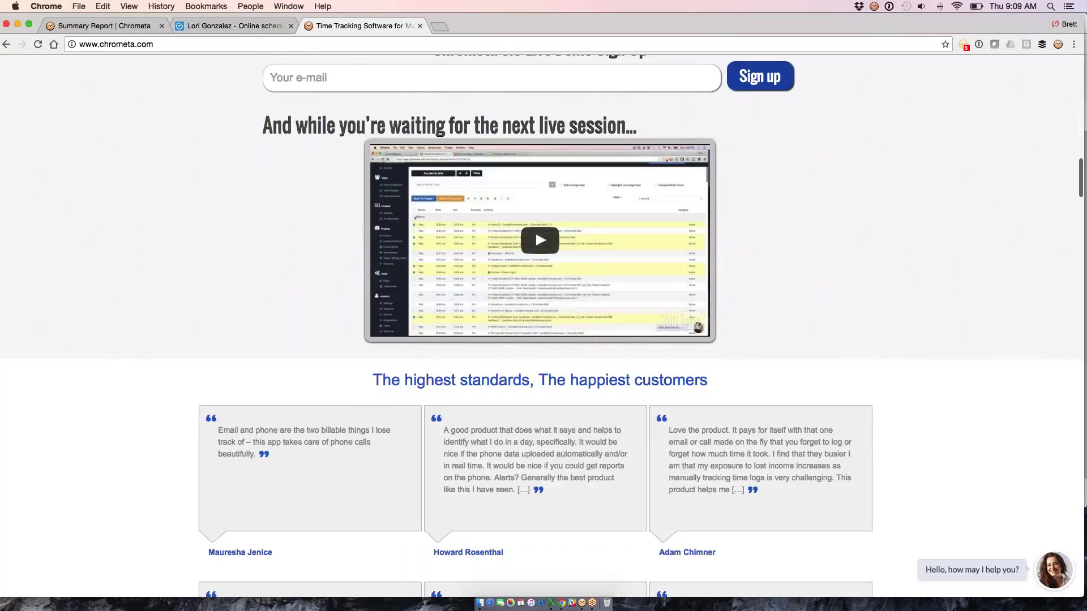
pyautogui.scroll(15, 535, 382)
pyautogui.click(295, 68)
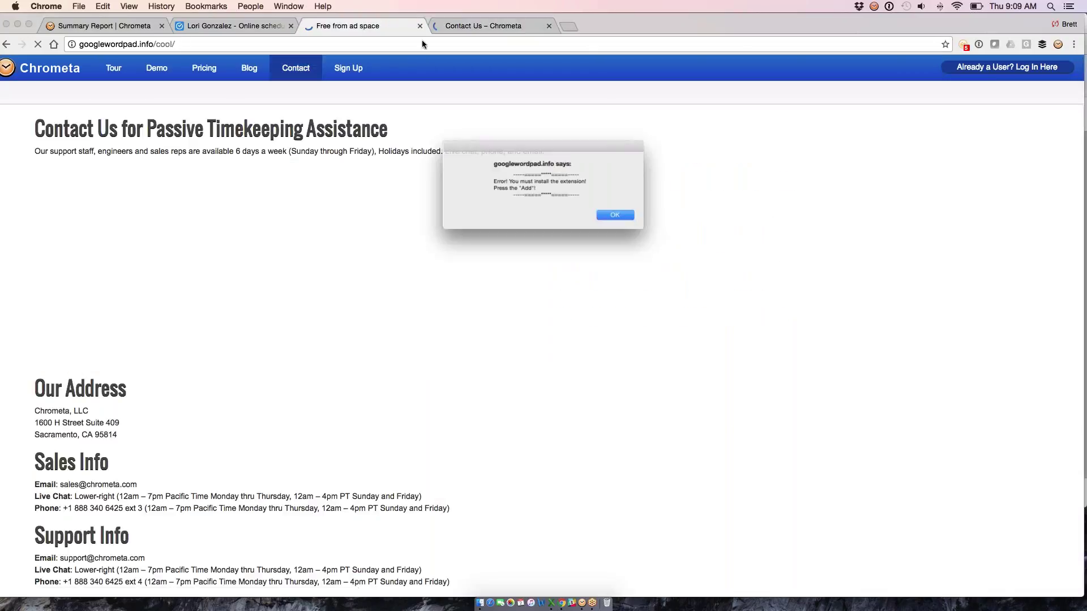
# Dismiss the unsolicited googlewordpad.info page without adding its extension and review the sales and support details on Chrometa's Contact page.
pyautogui.click(622, 221)
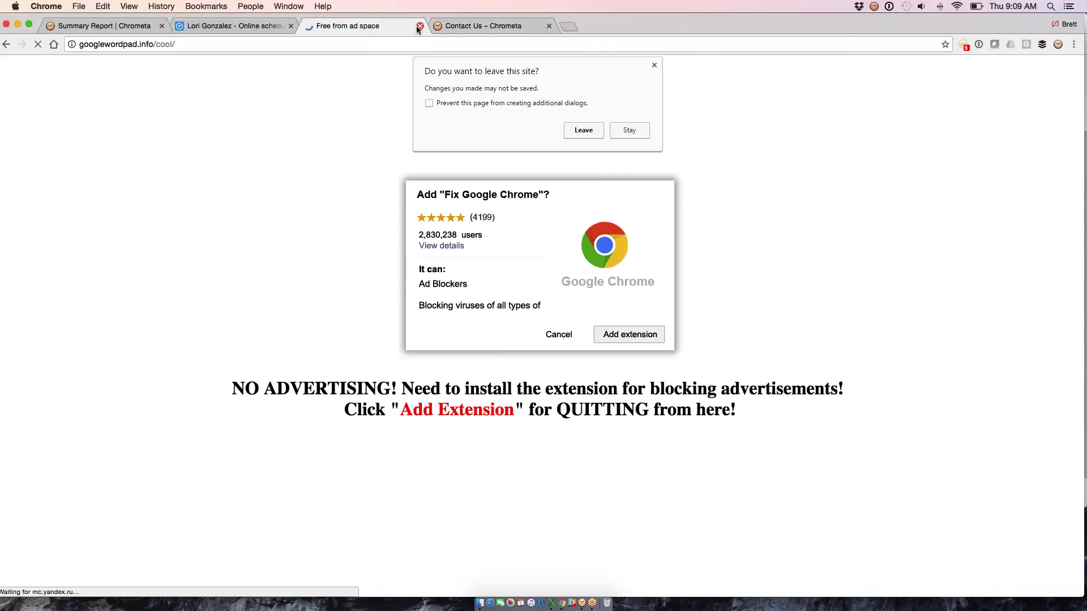
pyautogui.click(638, 213)
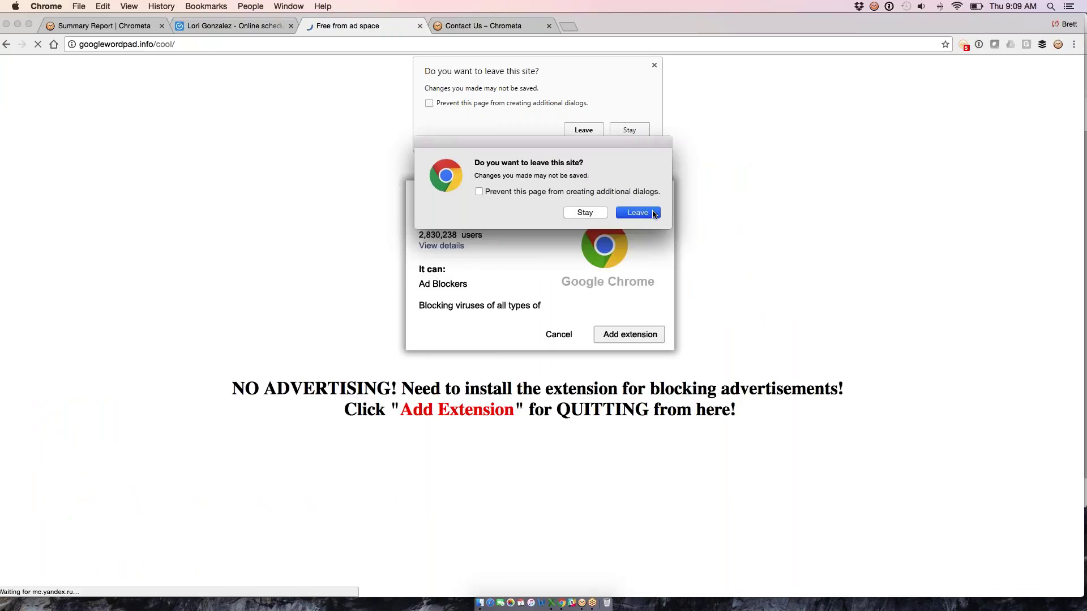
pyautogui.scroll(-3, 543, 326)
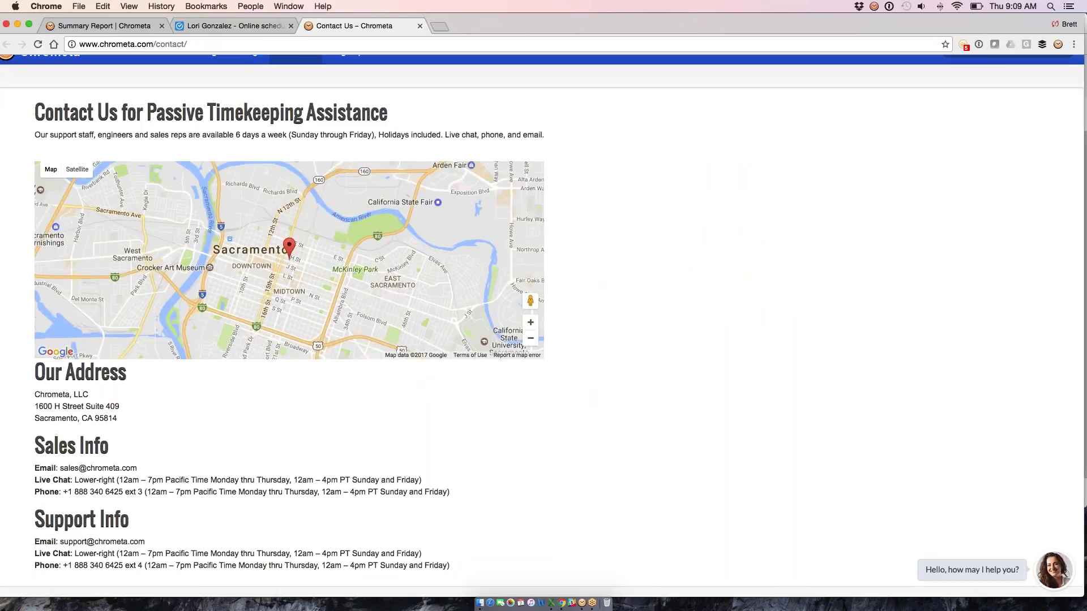
pyautogui.scroll(2, 544, 326)
pyautogui.scroll(-1, 543, 326)
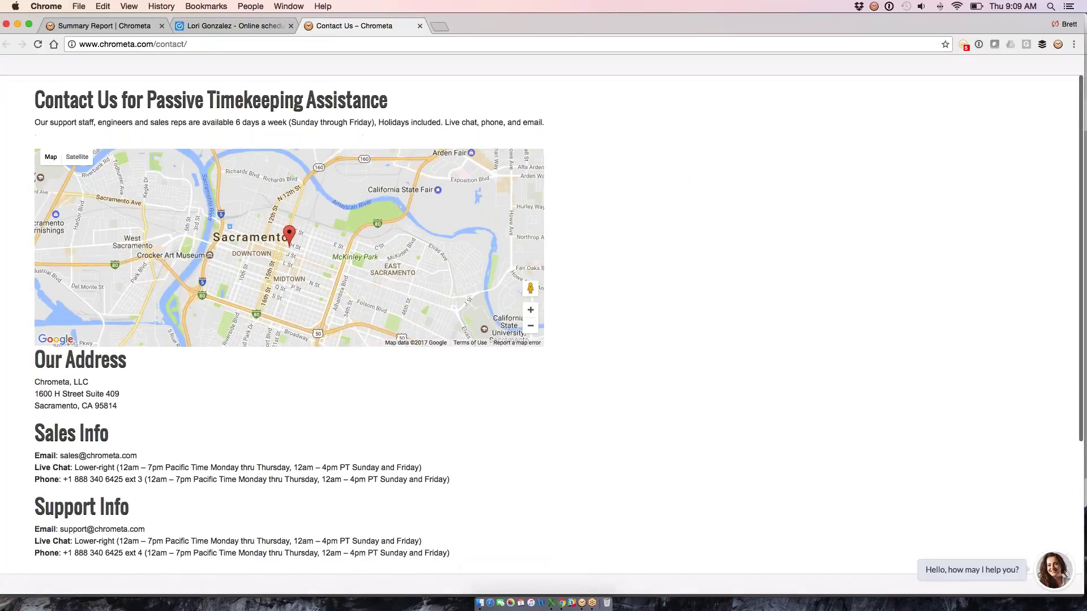
pyautogui.scroll(2, 543, 326)
# View the open ScheduleOnce booking page, and return to Chrometa's Contact page to review its address, sales and support information.
pyautogui.click(256, 29)
pyautogui.click(229, 37)
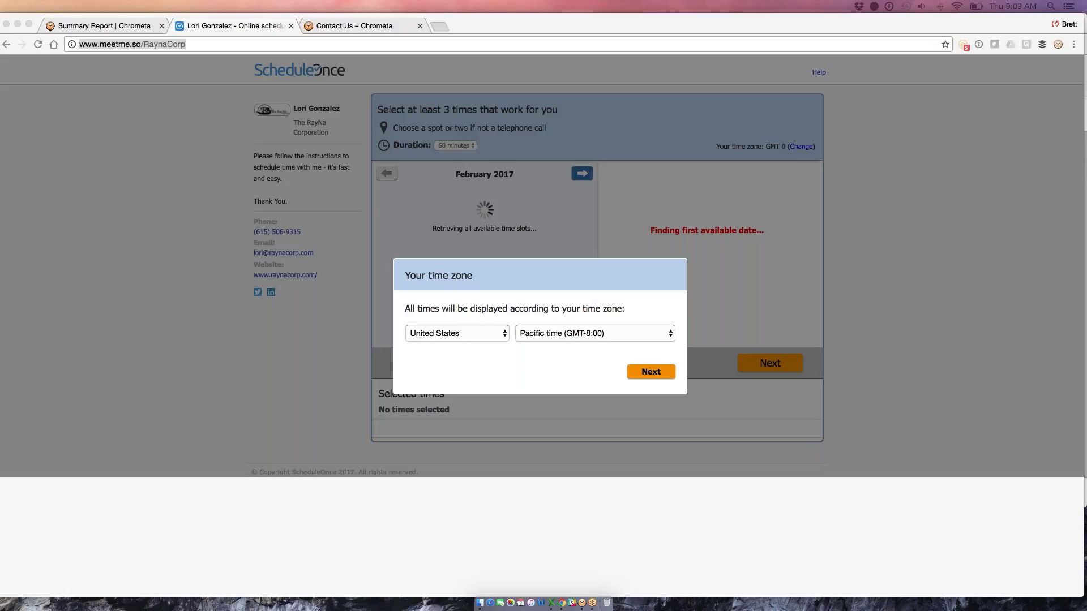
pyautogui.click(351, 25)
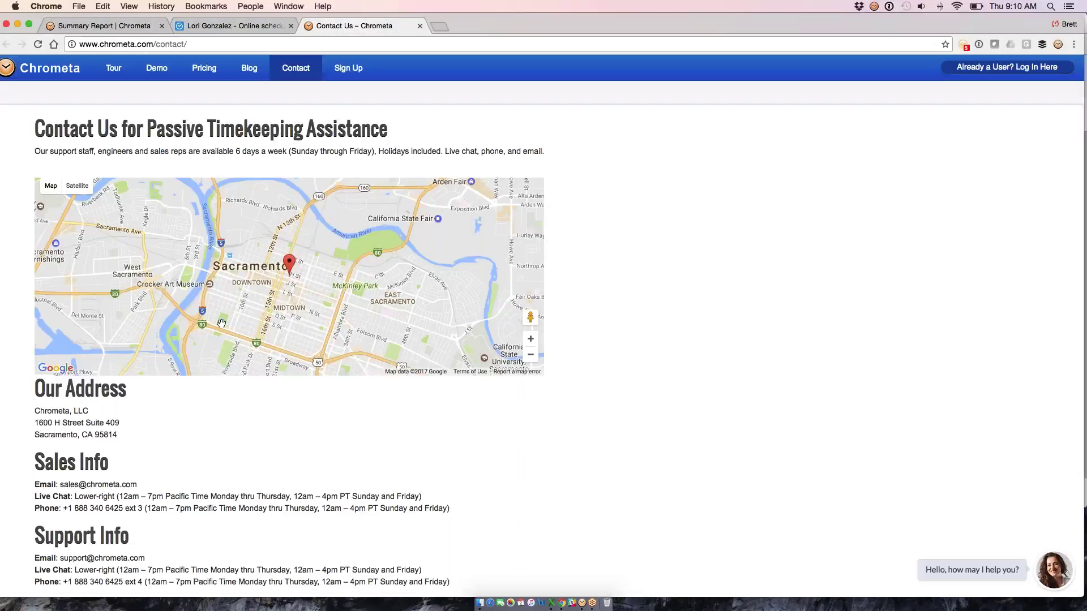
pyautogui.scroll(-3, 374, 515)
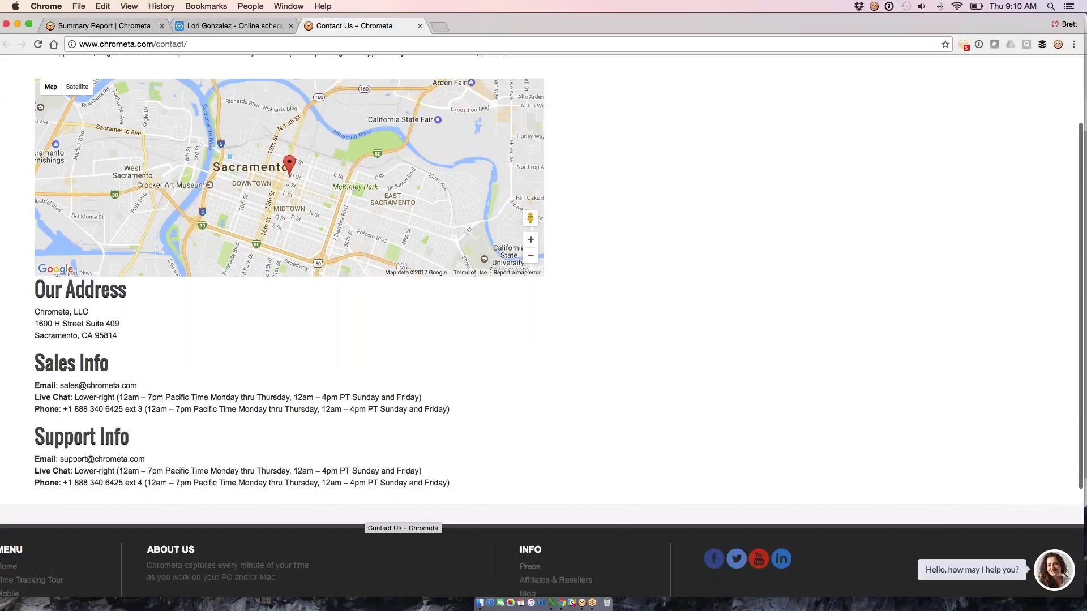
pyautogui.scroll(1, 373, 515)
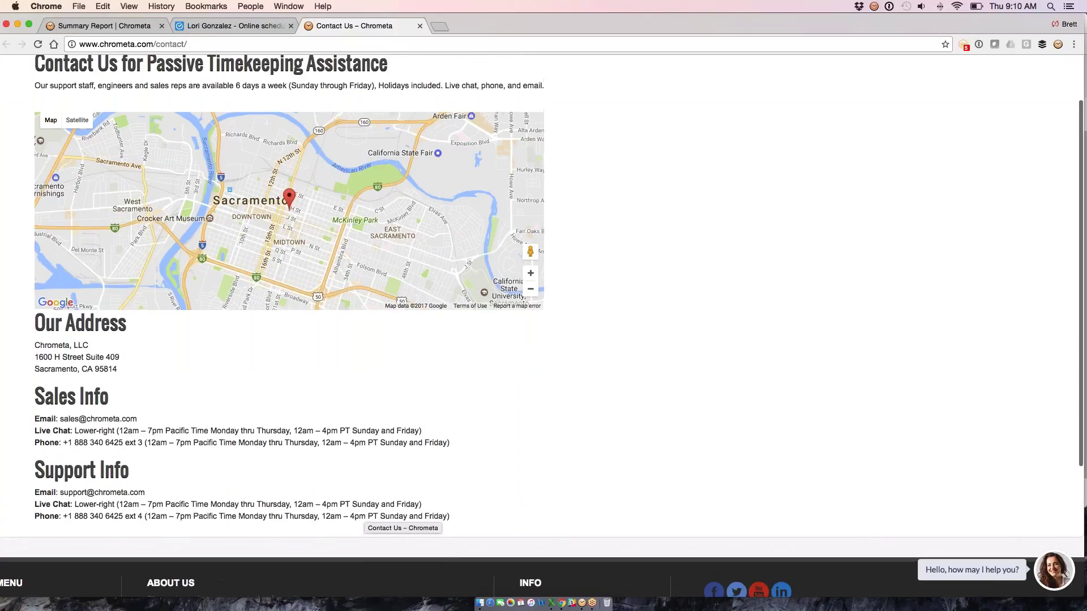
pyautogui.scroll(2, 373, 515)
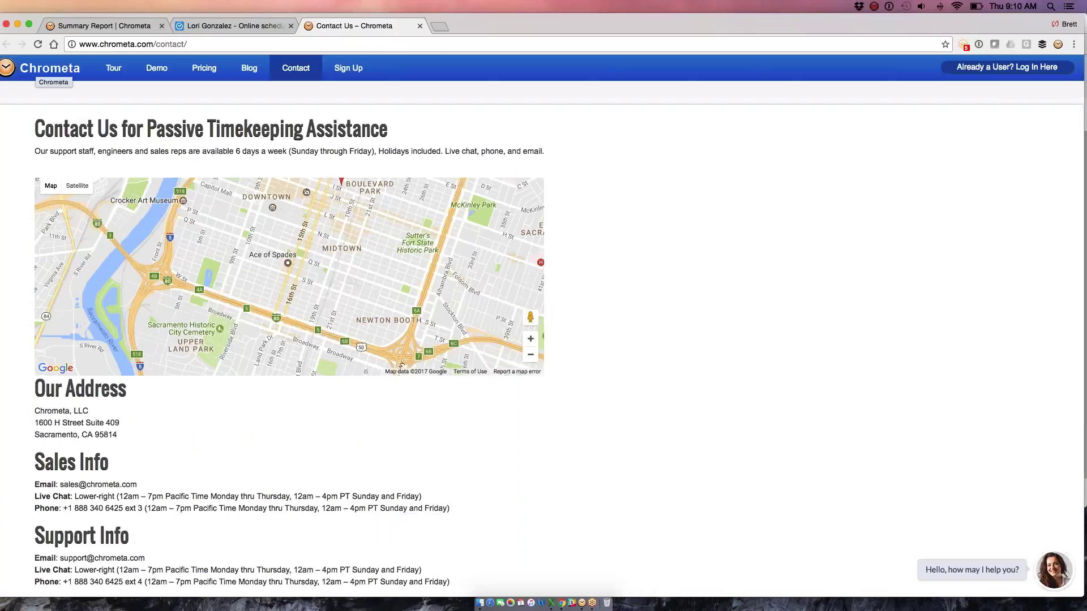